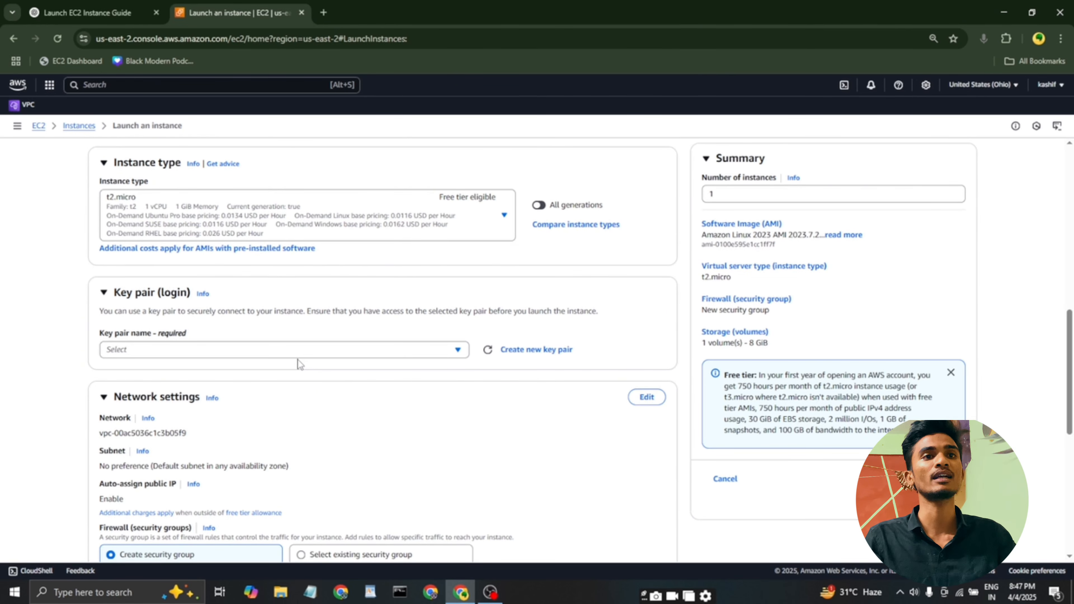
Create a new RSA key pair in .pem format for the instance, naming it with the owner's first name.
{"action": "left_click", "coordinate": [297, 359]}
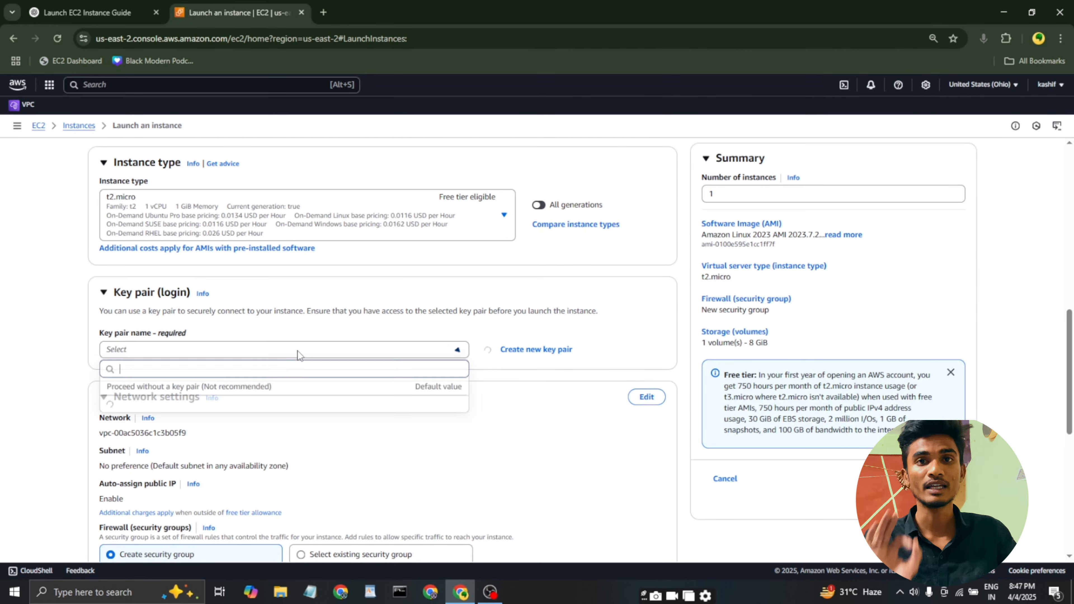
{"action": "left_click", "coordinate": [519, 354]}
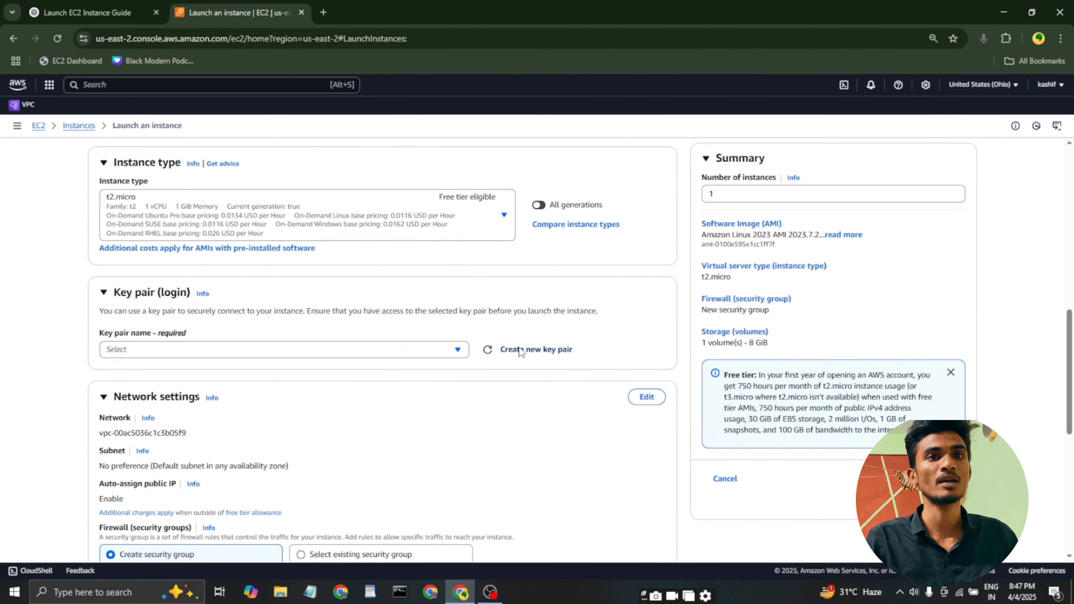
{"action": "left_click", "coordinate": [429, 255]}
{"action": "type", "text": "kaashif"}
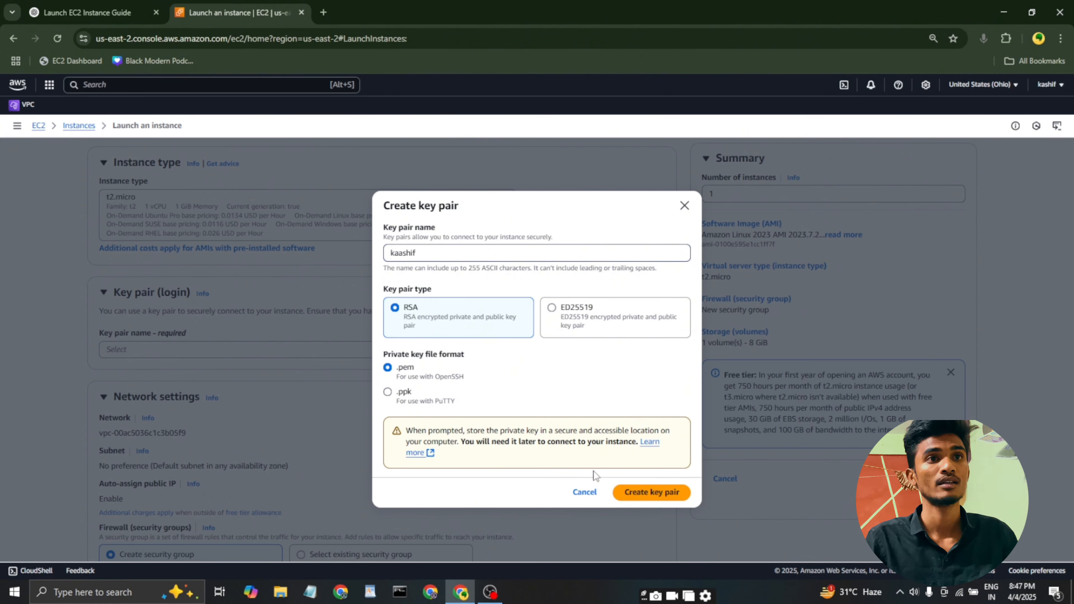
{"action": "left_click", "coordinate": [644, 500]}
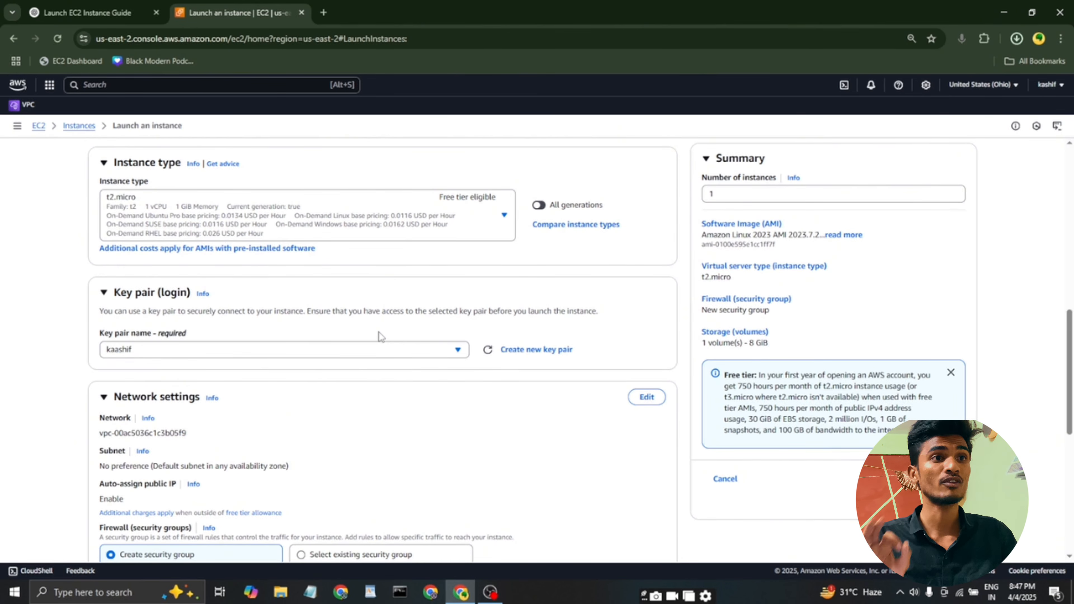
Allow HTTPS and HTTP traffic from the internet in the network settings and launch the instance.
{"action": "scroll", "coordinate": [379, 333], "scroll_direction": "down", "scroll_amount": 5}
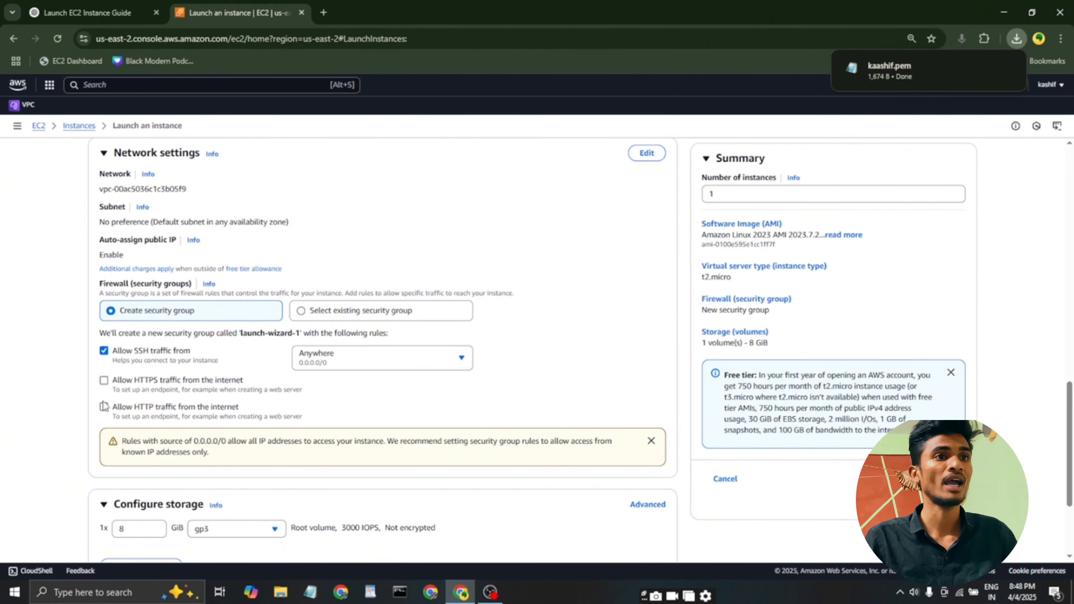
{"action": "left_click", "coordinate": [106, 384]}
{"action": "left_click", "coordinate": [106, 410]}
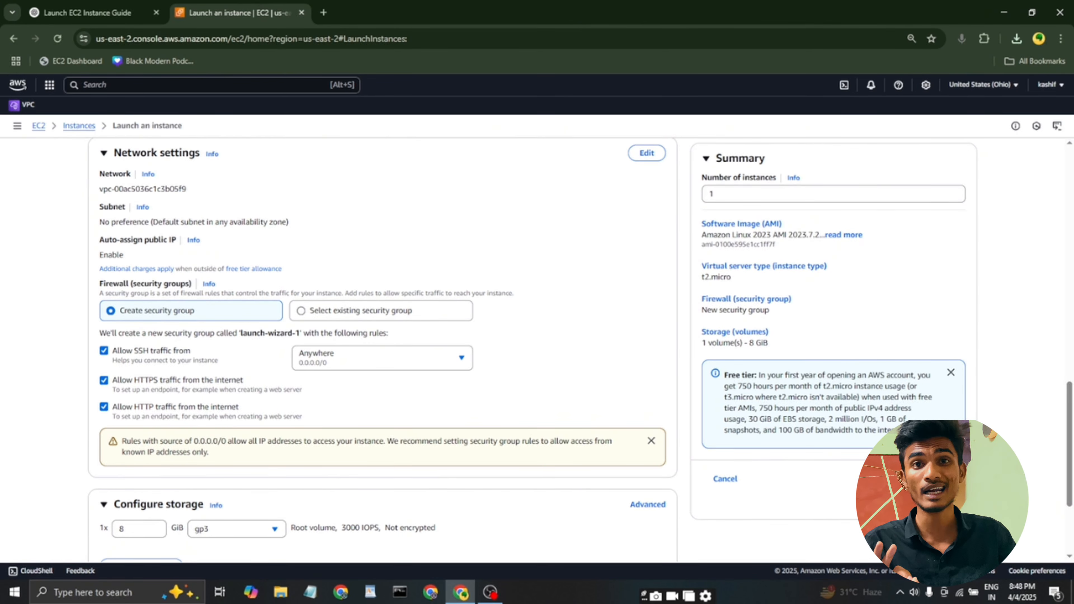
{"action": "left_click", "coordinate": [911, 479]}
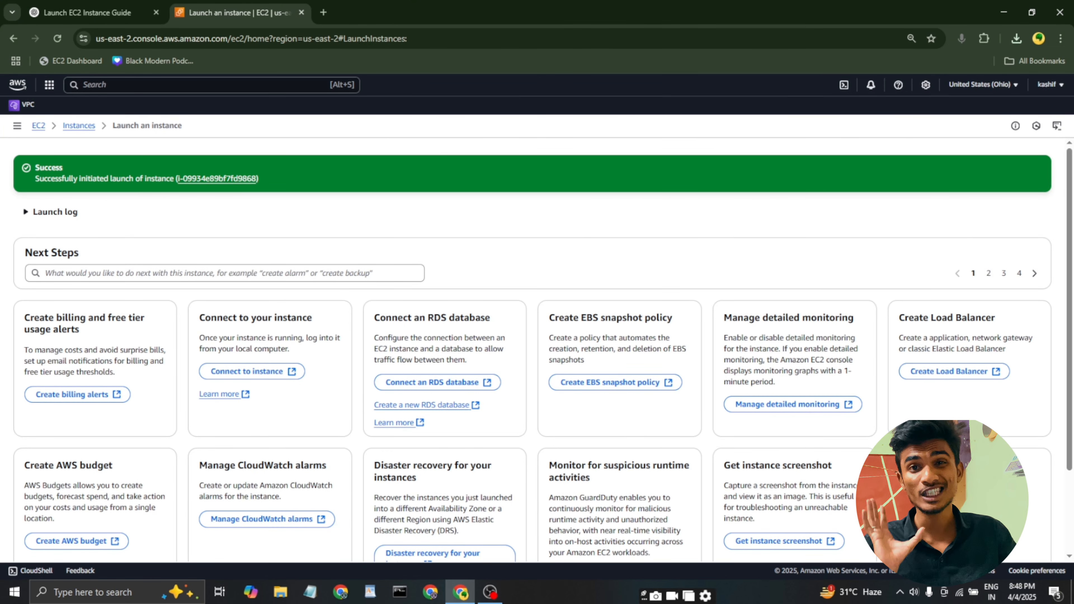
Open the instances list, select the newly launched instance and review its summary and instance details.
{"action": "left_click", "coordinate": [79, 126]}
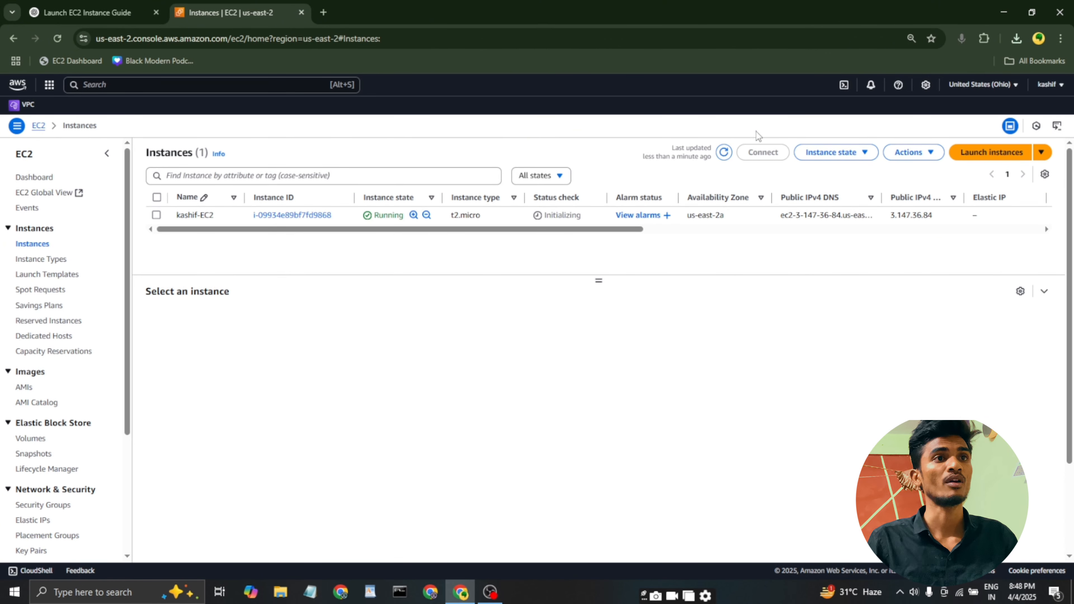
{"action": "left_click", "coordinate": [157, 215]}
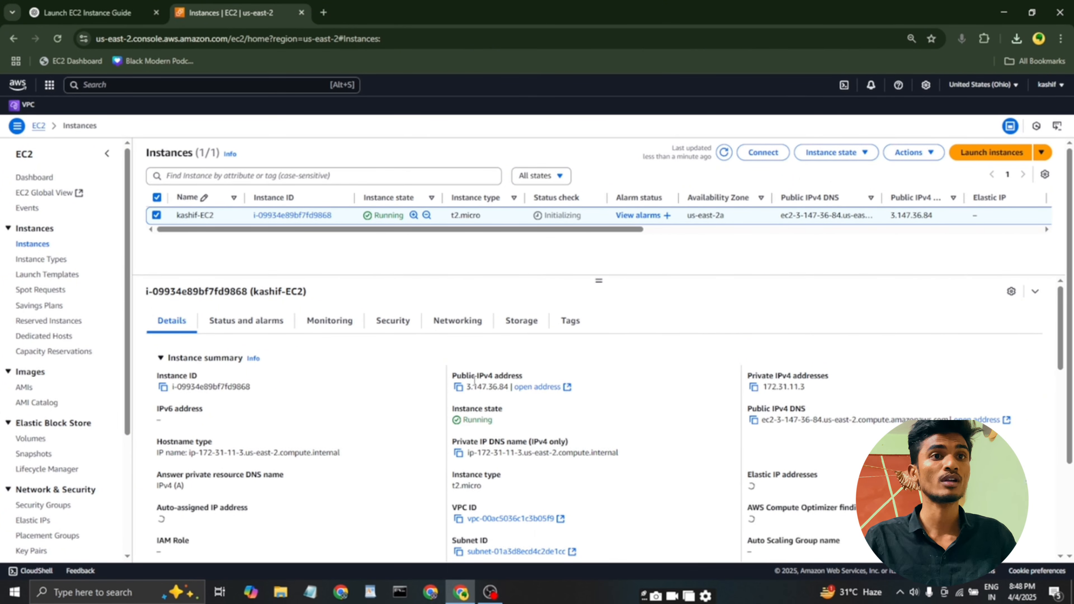
{"action": "scroll", "coordinate": [474, 379], "scroll_direction": "down", "scroll_amount": 1}
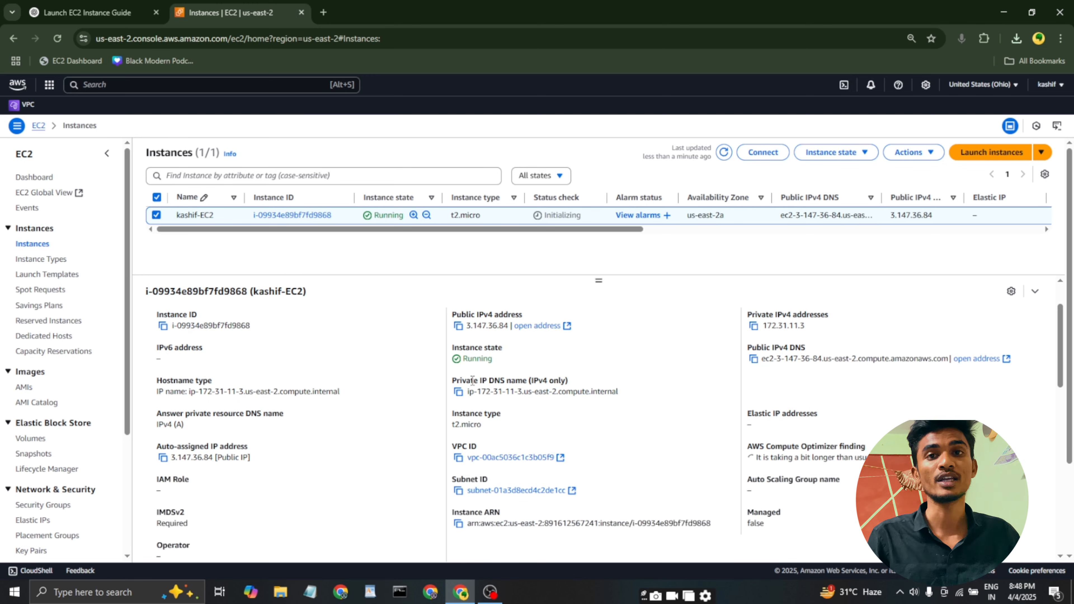
{"action": "scroll", "coordinate": [472, 379], "scroll_direction": "down", "scroll_amount": 2}
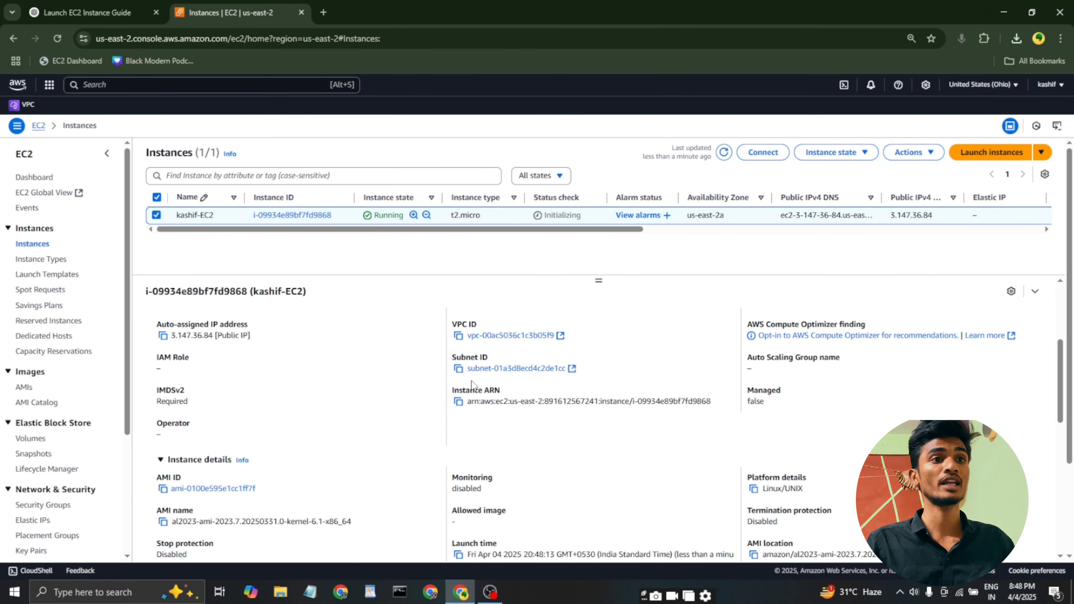
{"action": "scroll", "coordinate": [472, 384], "scroll_direction": "down", "scroll_amount": 3}
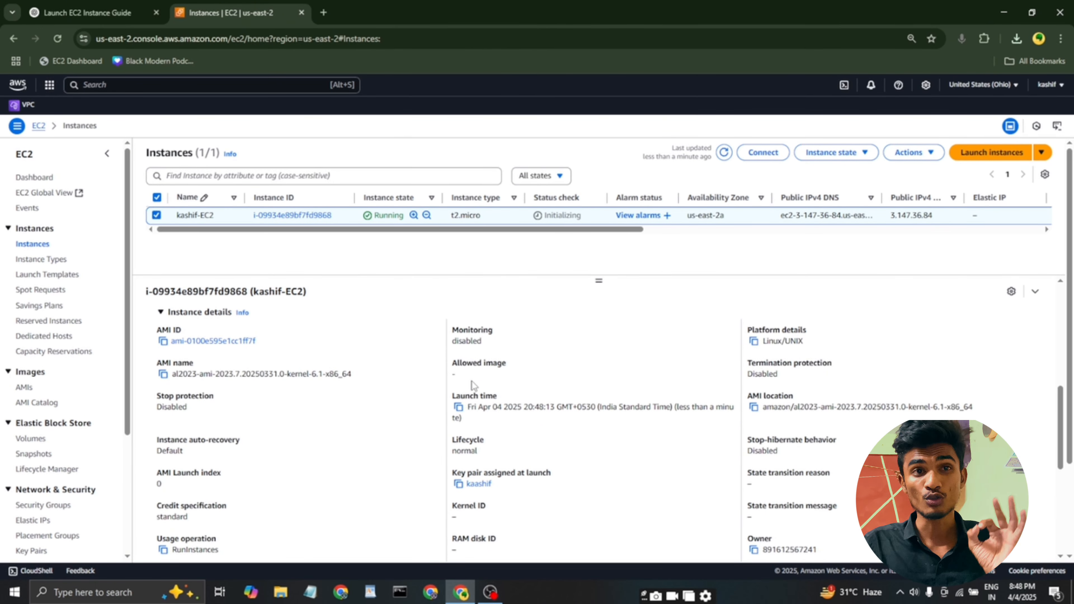
{"action": "scroll", "coordinate": [472, 381], "scroll_direction": "down", "scroll_amount": 1}
{"action": "scroll", "coordinate": [472, 382], "scroll_direction": "up", "scroll_amount": 3}
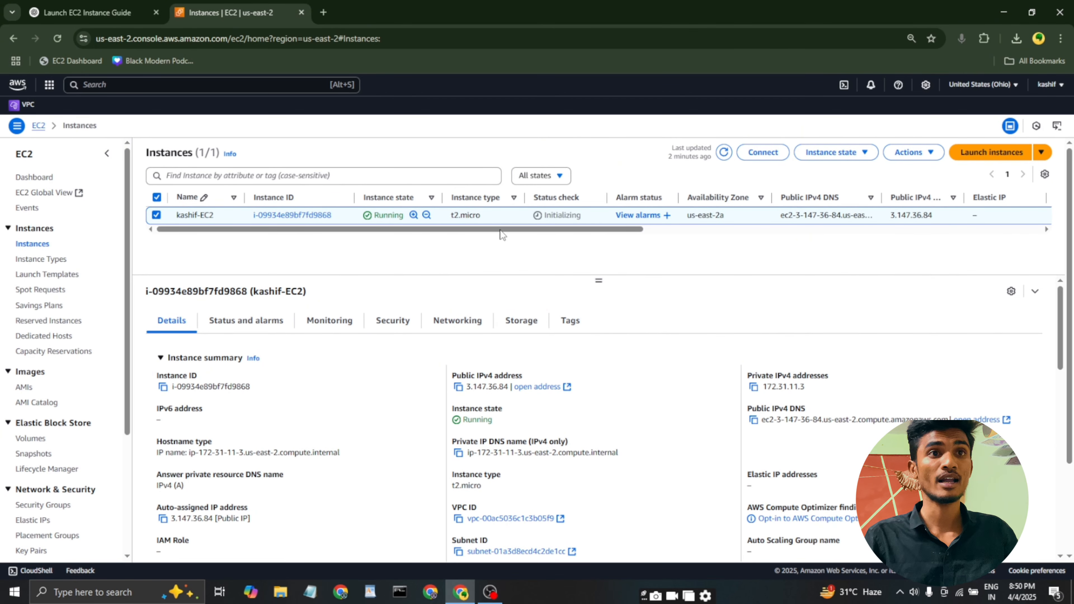
Refresh the instance's status check and connect to it with EC2 Instance Connect over its public IPv4 address.
{"action": "left_click", "coordinate": [724, 153]}
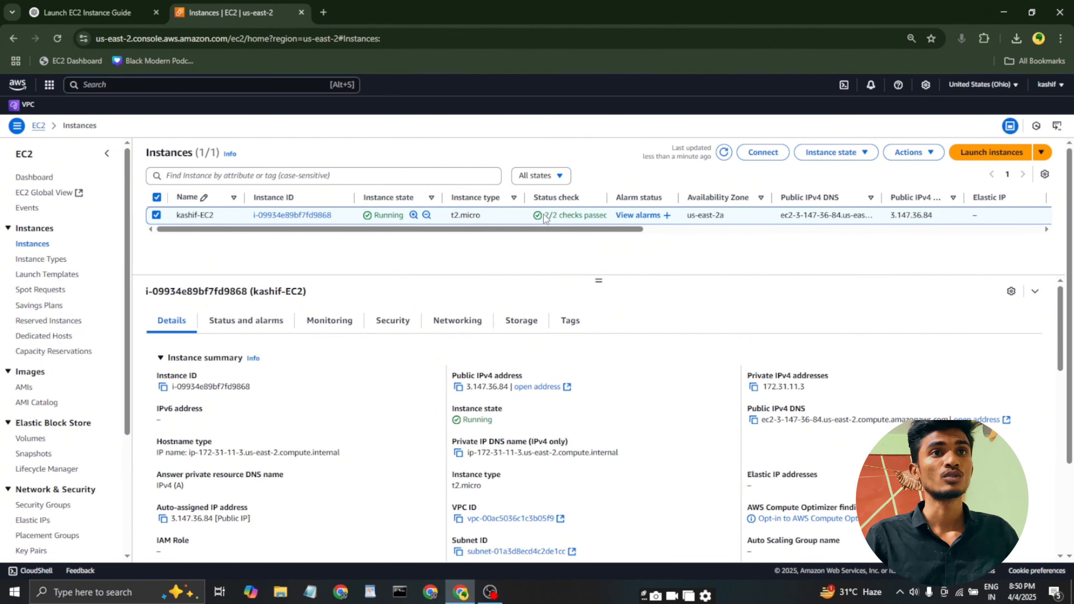
{"action": "left_click_drag", "start_coordinate": [545, 215], "coordinate": [607, 214]}
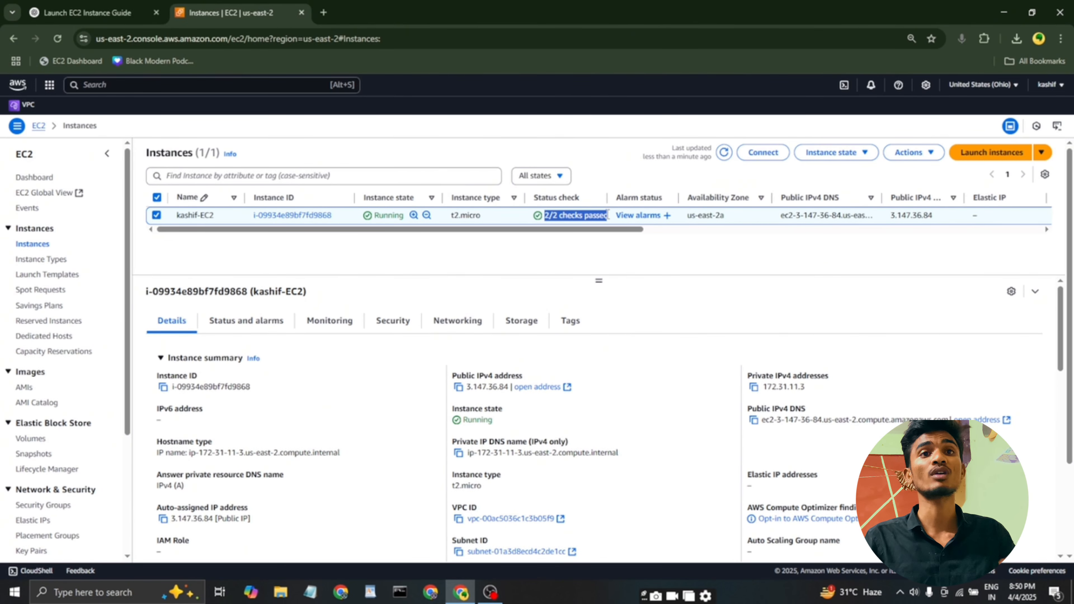
{"action": "left_click", "coordinate": [757, 153]}
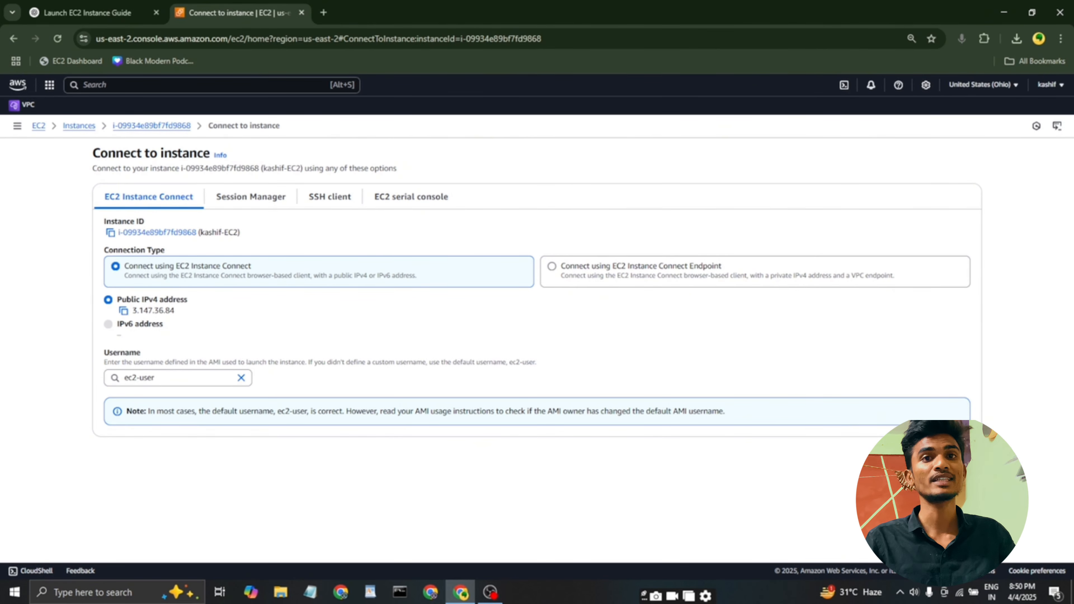
{"action": "left_click", "coordinate": [958, 456]}
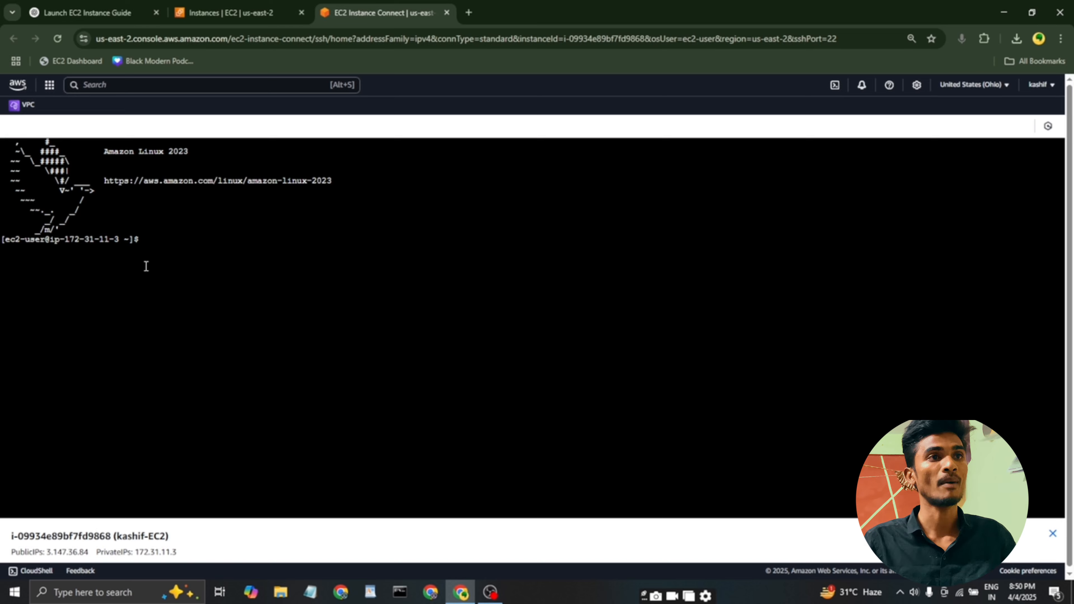
Switch to the root user with "sudo su" and update the packages with "yum update -y".
{"action": "type", "text": "su"}
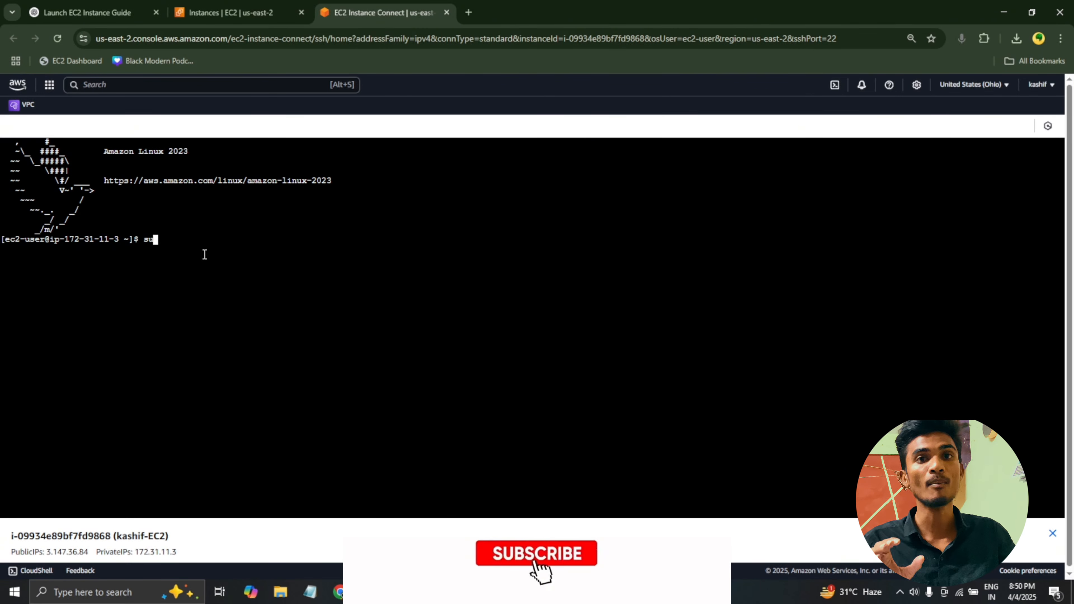
{"action": "type", "text": "do su"}
{"action": "key", "text": "Return"}
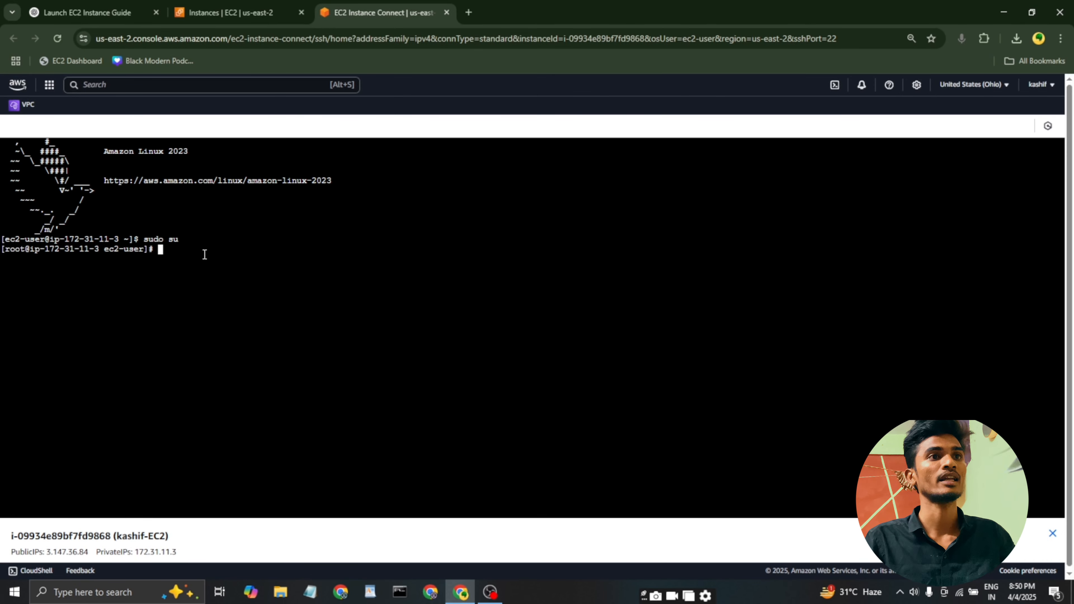
{"action": "type", "text": "yum u"}
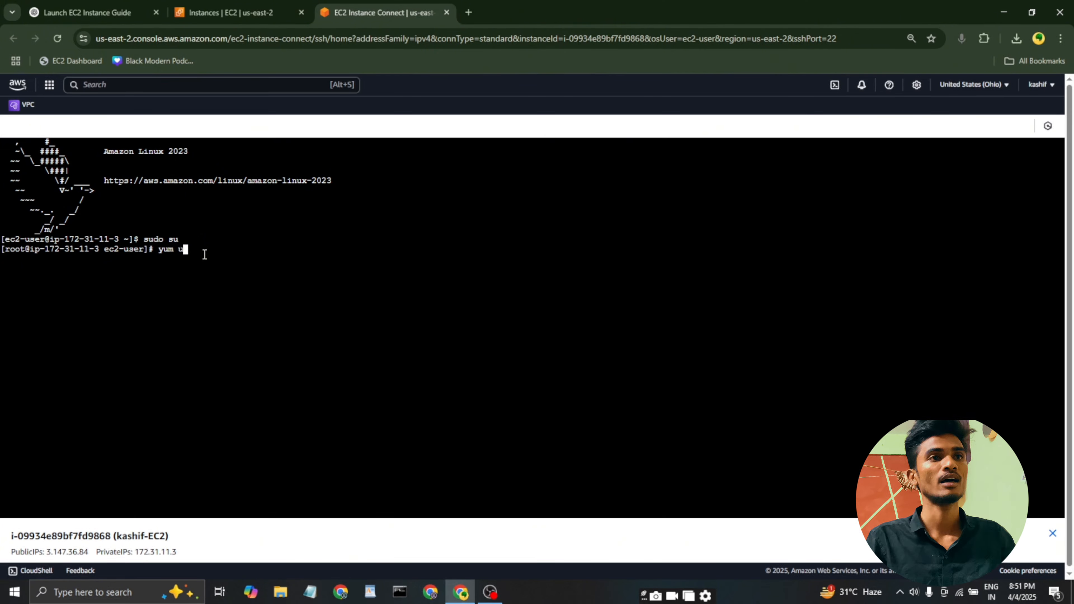
{"action": "type", "text": "pdate -"}
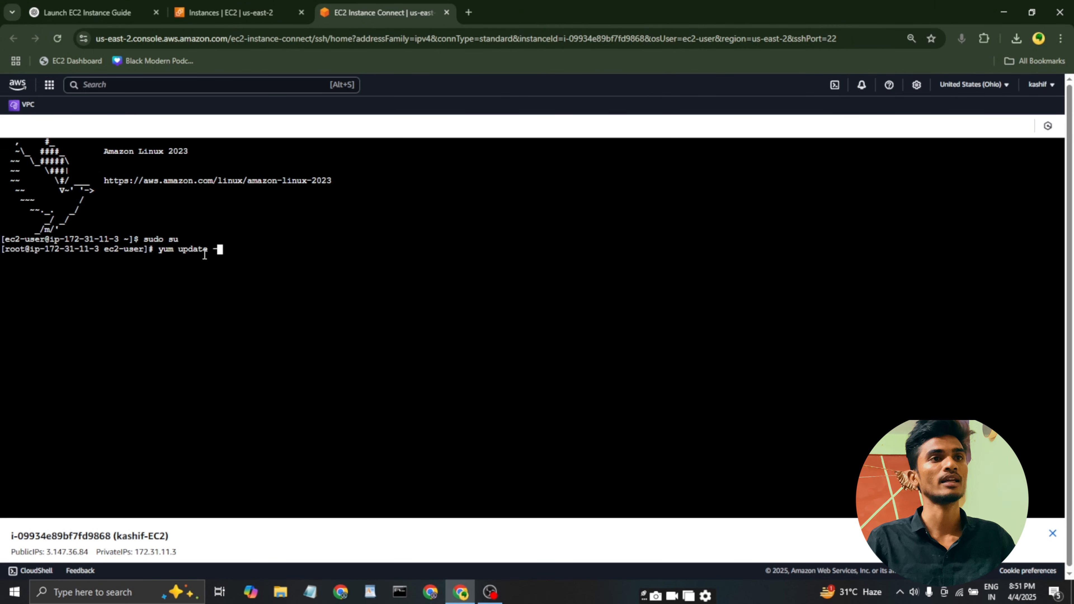
{"action": "type", "text": "y"}
{"action": "key", "text": "Return"}
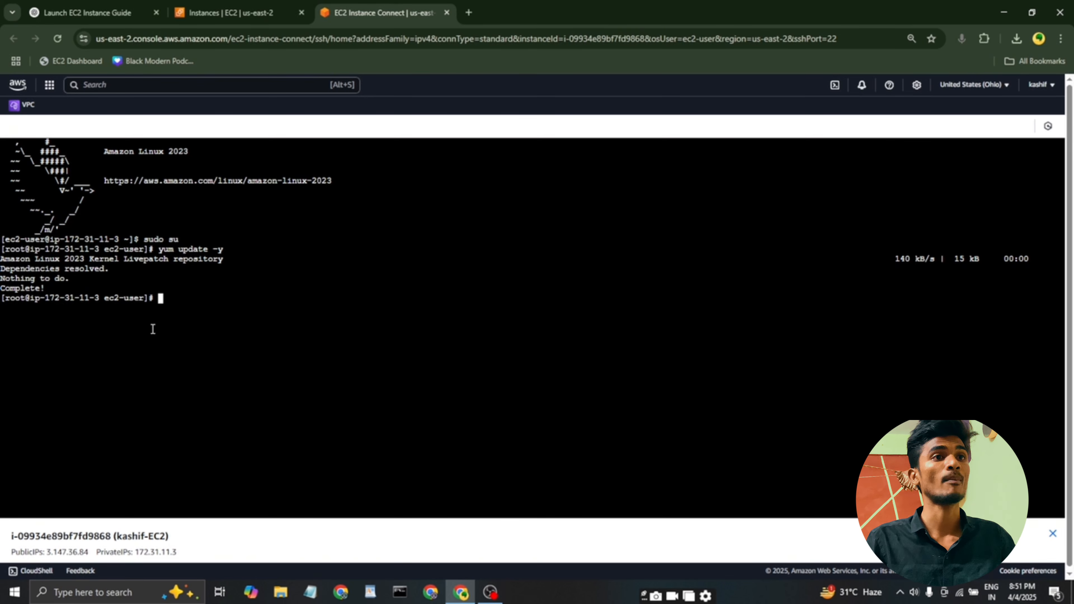
Install the Apache web server by running "yum install httpd -y".
{"action": "type", "text": "yu"}
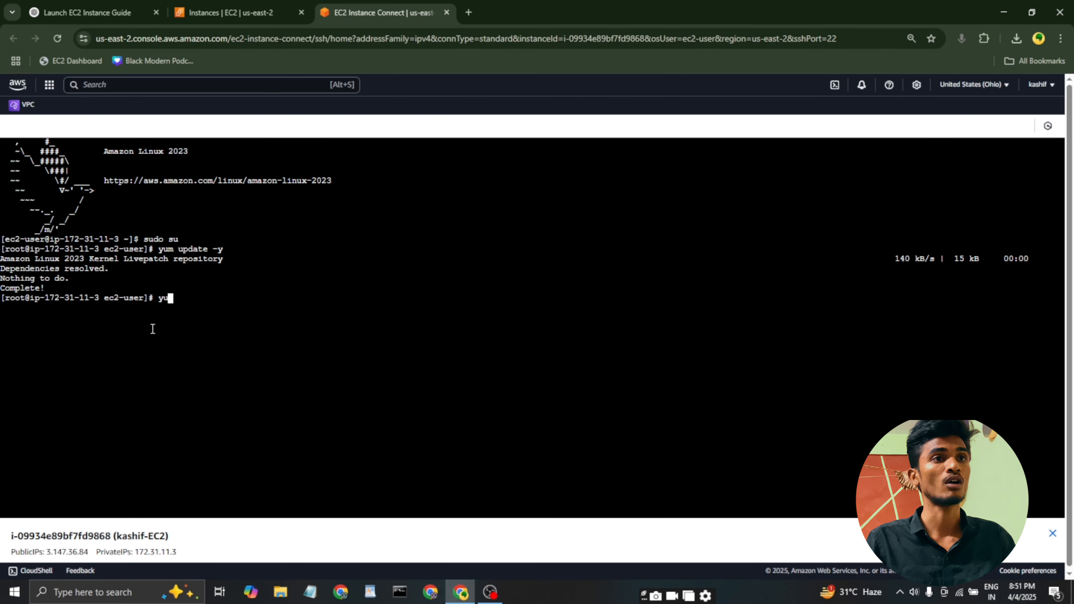
{"action": "type", "text": "m install httpd -y"}
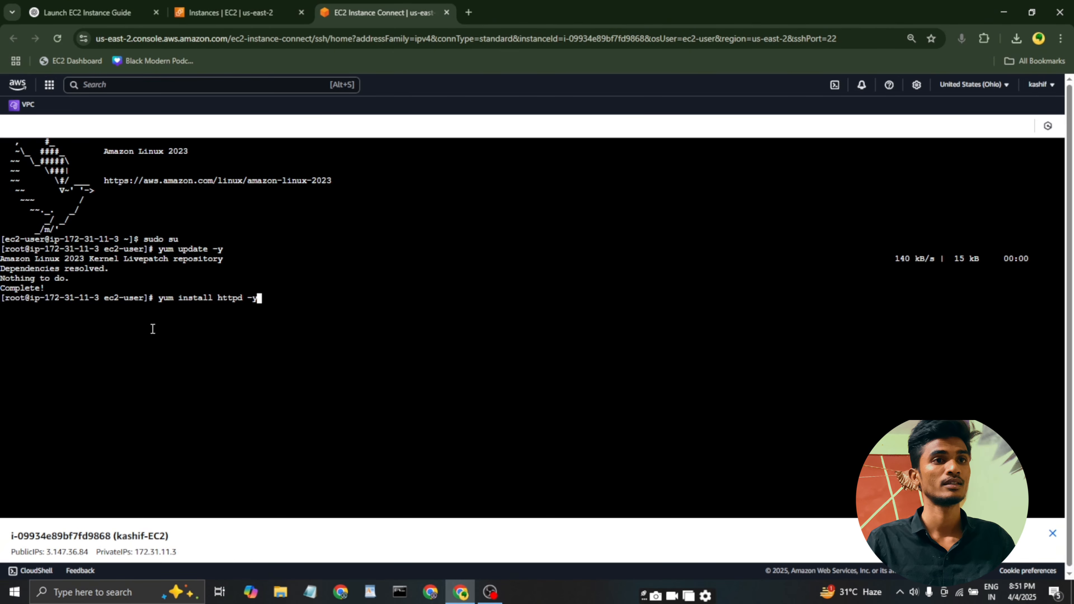
{"action": "key", "text": "Return"}
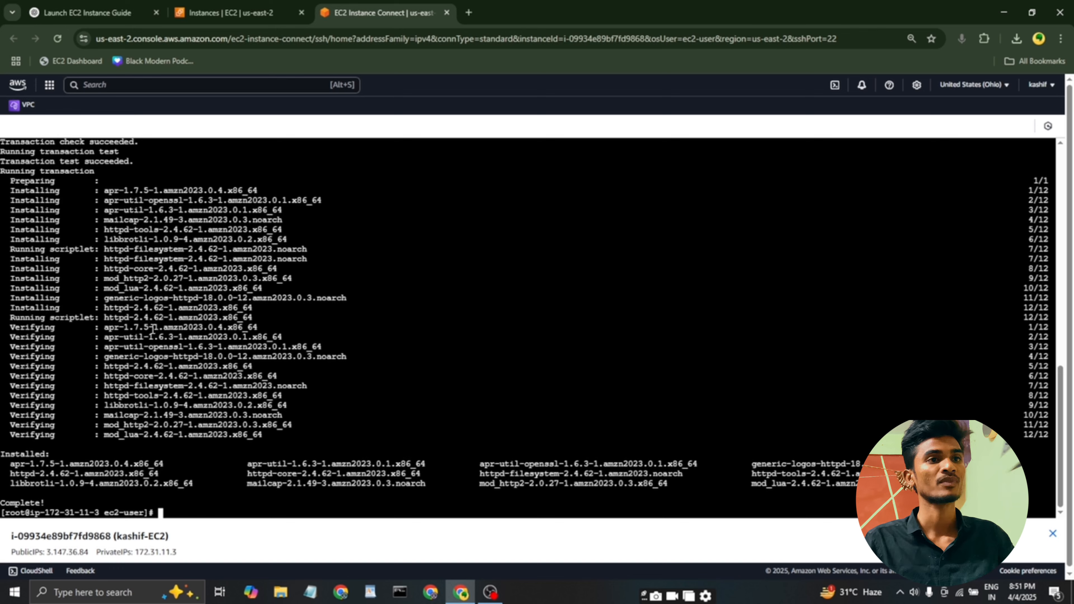
Start the Apache service by running "systemctl start httpd".
{"action": "type", "text": "system"}
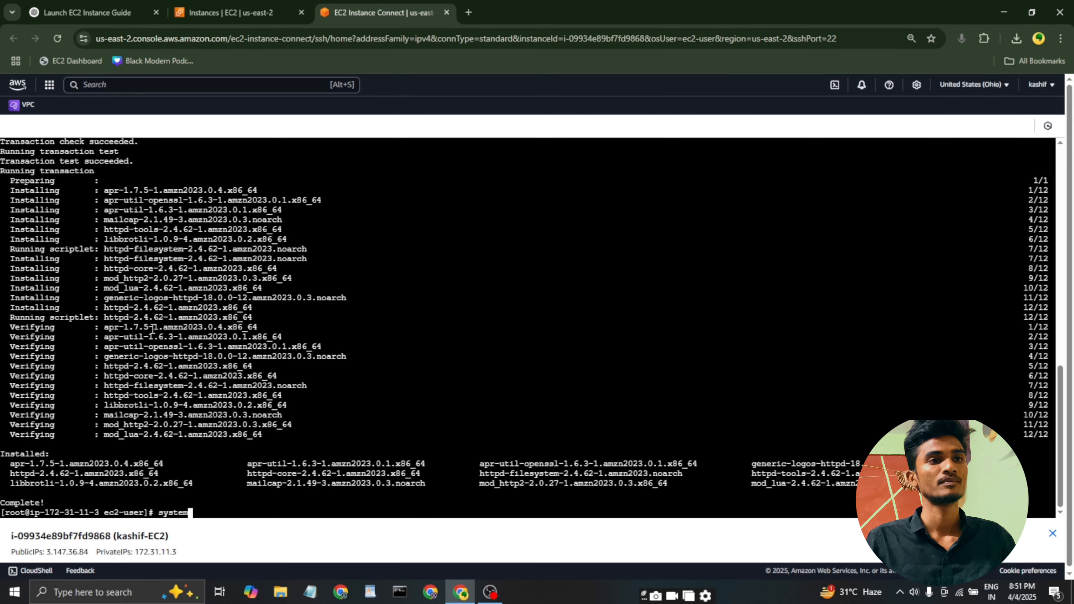
{"action": "type", "text": "ctl "}
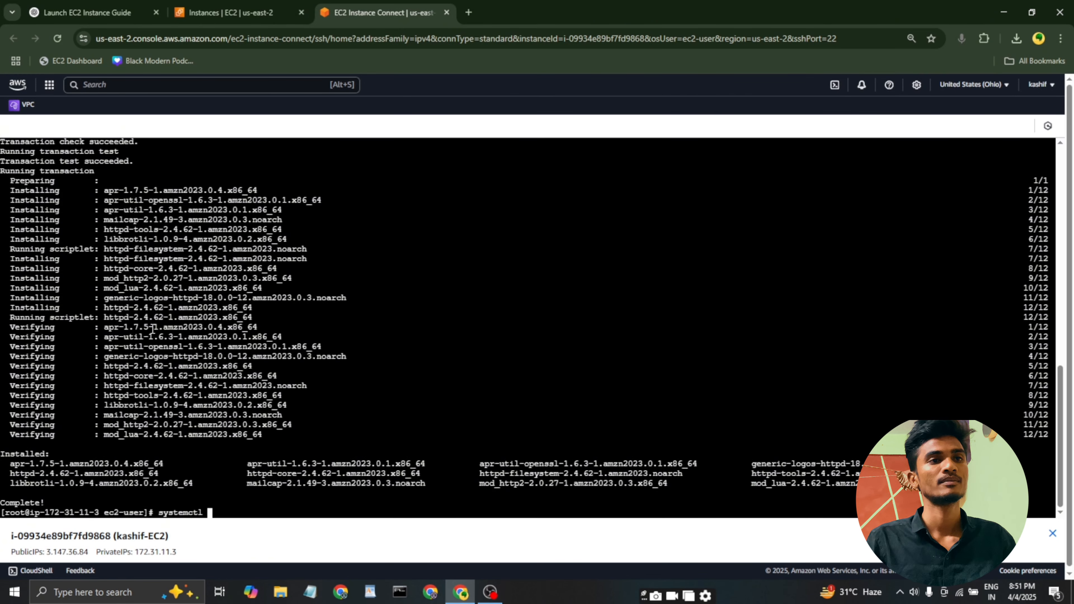
{"action": "type", "text": "start "}
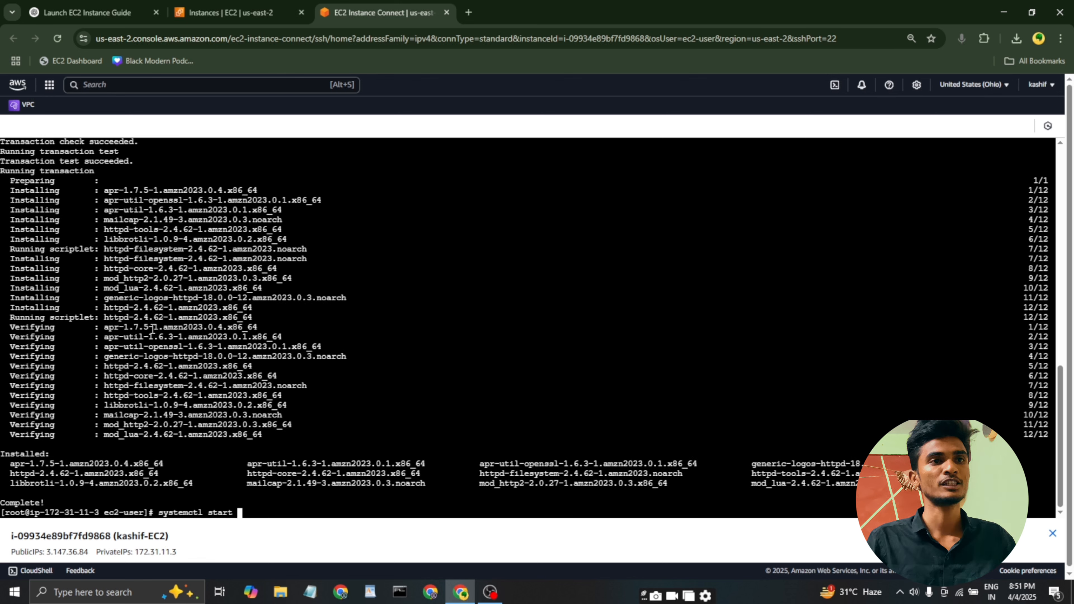
{"action": "type", "text": "httpd"}
{"action": "key", "text": "Return"}
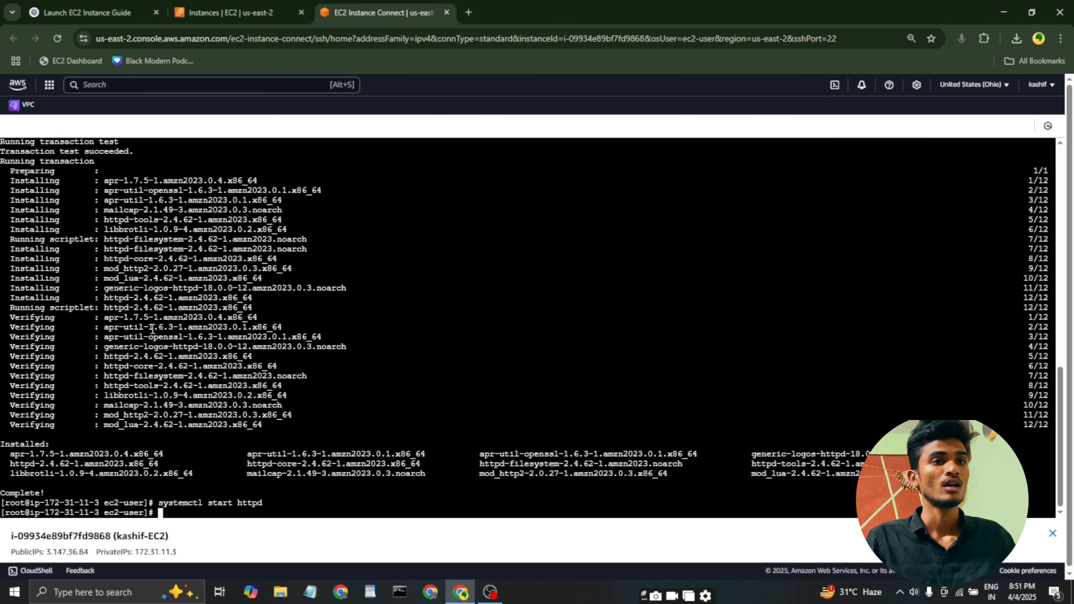
Enable the Apache service at boot by changing the previous command to "systemctl enable httpd" and running it.
{"action": "key", "text": "Up"}
{"action": "key", "text": "Left"}
{"action": "key", "text": "Left"}
{"action": "key", "text": "Left"}
{"action": "key", "text": "Left"}
{"action": "key", "text": "Left"}
{"action": "key", "text": "Left"}
{"action": "key", "text": "Left"}
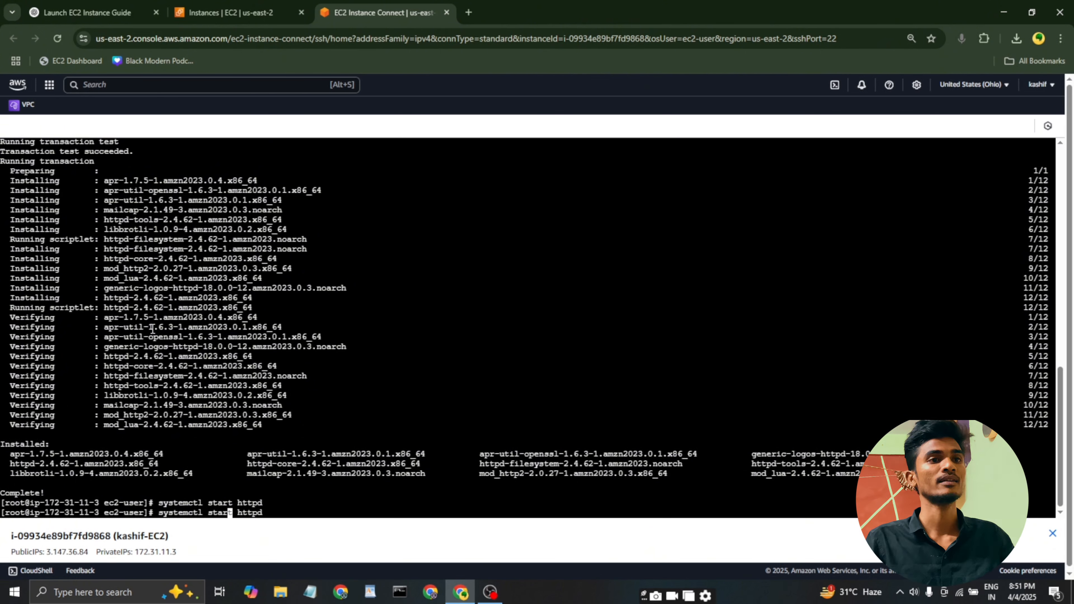
{"action": "key", "text": "Delete"}
{"action": "key", "text": "BackSpace"}
{"action": "key", "text": "BackSpace"}
{"action": "key", "text": "BackSpace"}
{"action": "key", "text": "BackSpace"}
{"action": "type", "text": "enable"}
{"action": "key", "text": "Return"}
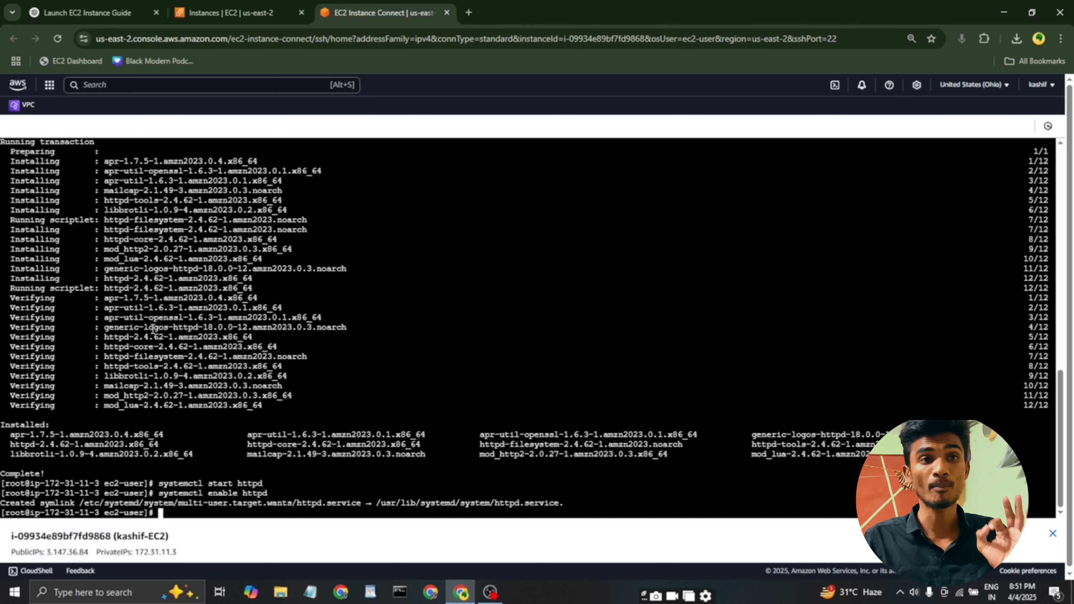
Check the Apache service by running "systemctl status httpd" and examine its enabled state in the output.
{"action": "key", "text": "Up"}
{"action": "key", "text": "Left"}
{"action": "key", "text": "Left"}
{"action": "key", "text": "Left"}
{"action": "key", "text": "Left"}
{"action": "key", "text": "Left"}
{"action": "key", "text": "Left"}
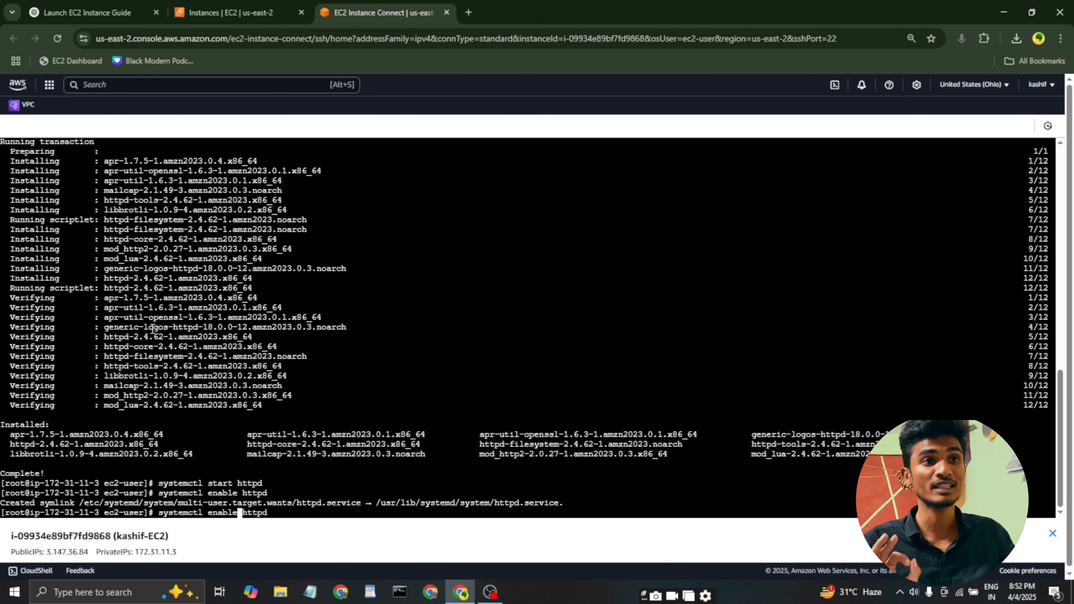
{"action": "key", "text": "BackSpace"}
{"action": "key", "text": "BackSpace"}
{"action": "key", "text": "BackSpace"}
{"action": "key", "text": "BackSpace"}
{"action": "key", "text": "BackSpace"}
{"action": "key", "text": "BackSpace"}
{"action": "type", "text": "status"}
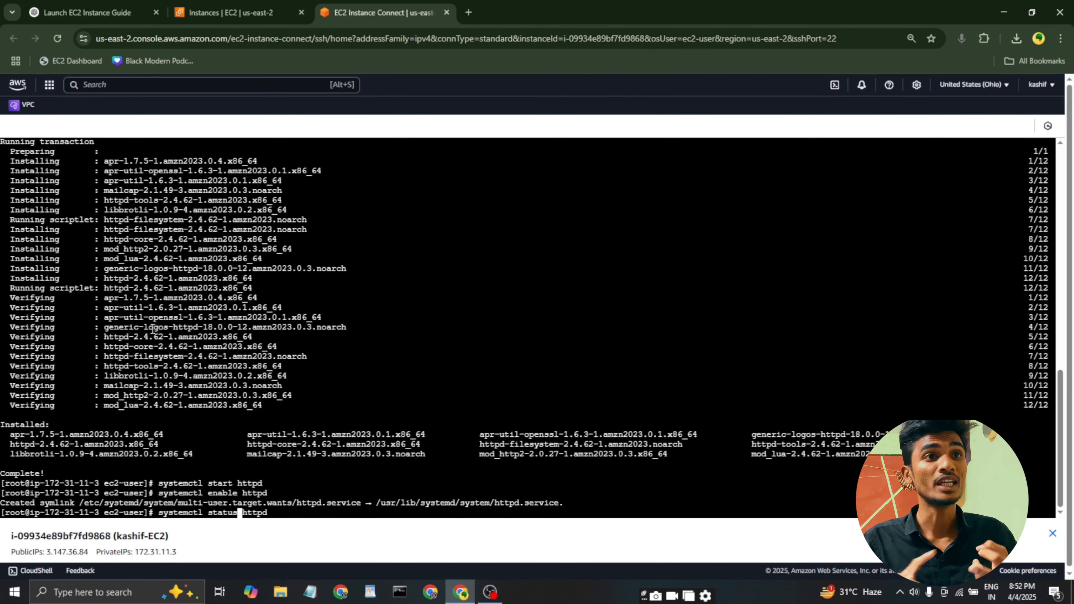
{"action": "key", "text": "Return"}
{"action": "left_click_drag", "start_coordinate": [296, 337], "coordinate": [336, 337]}
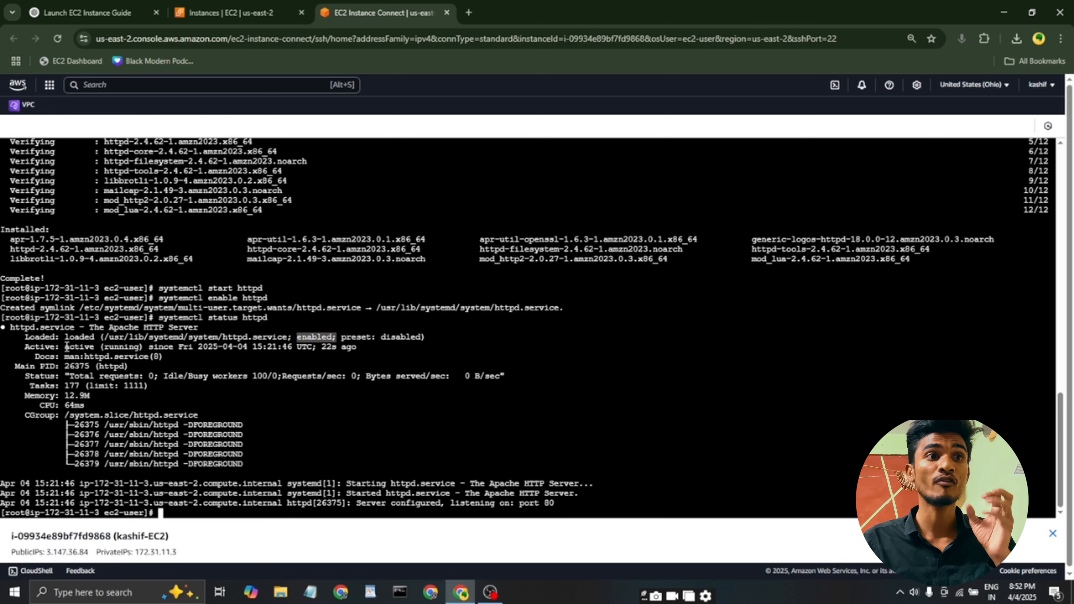
Write the web page by running echo "<h1>Welcome to my EC2 web server </h1>" | sudo tee /var/www/html/index.html.
{"action": "type", "text": "echo \""}
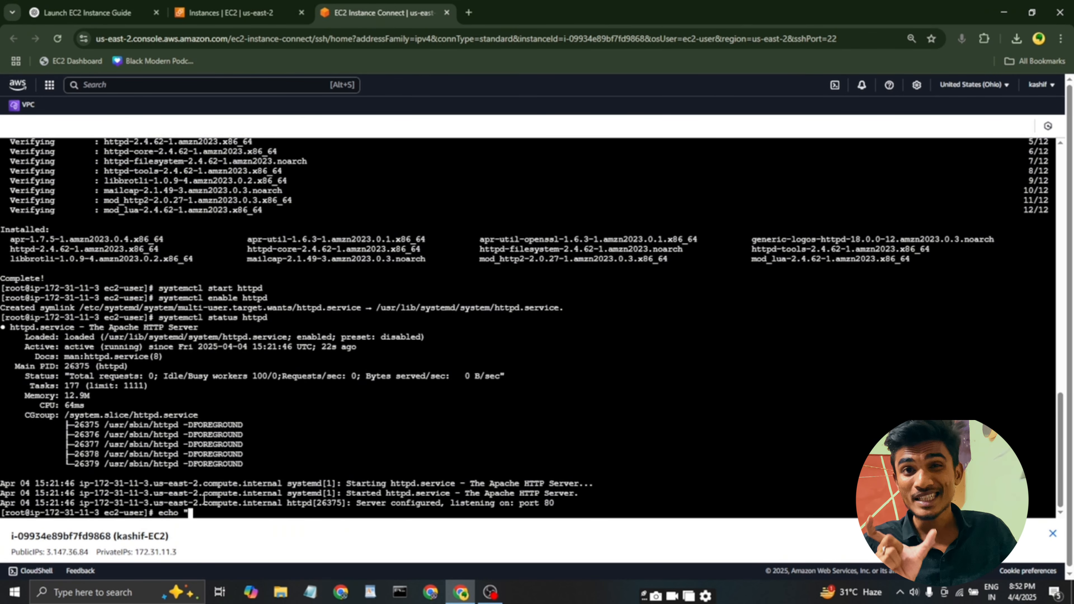
{"action": "type", "text": "<h1>We"}
{"action": "type", "text": "lcome to my "}
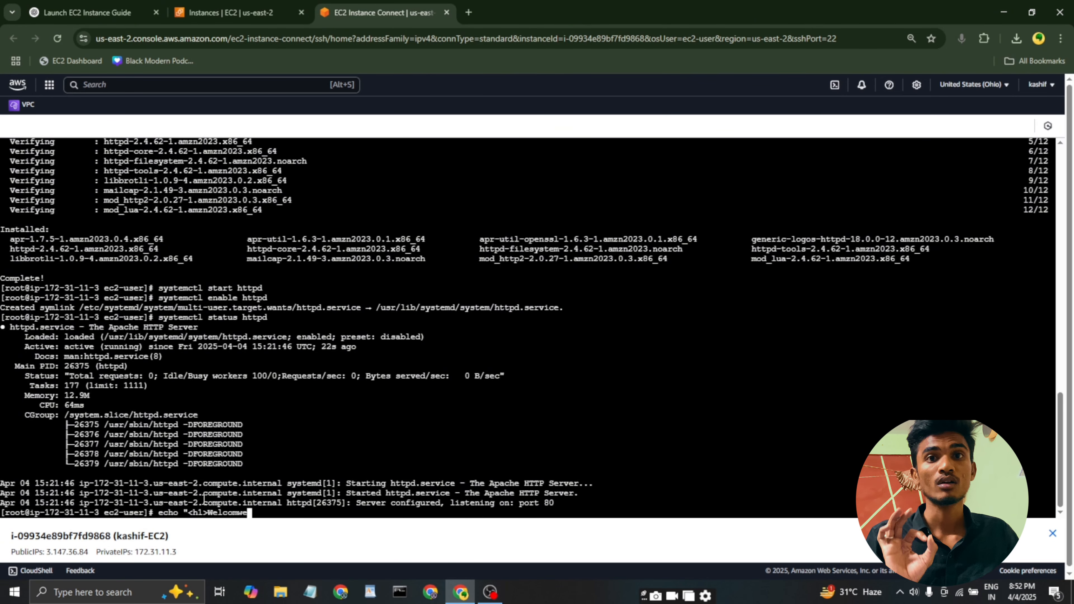
{"action": "type", "text": "EC2 web server "}
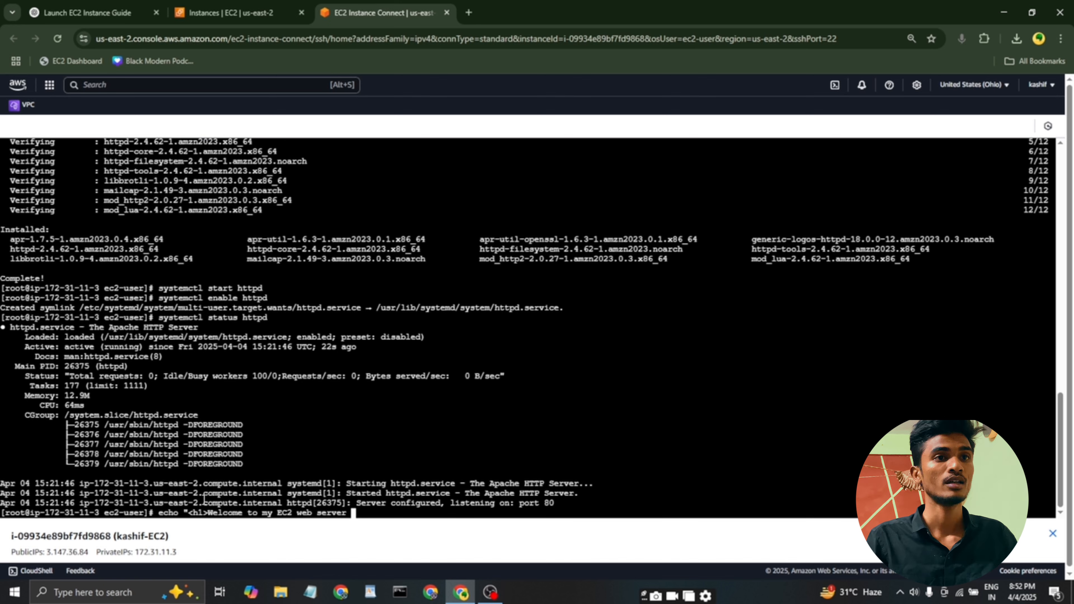
{"action": "type", "text": "</h1>"}
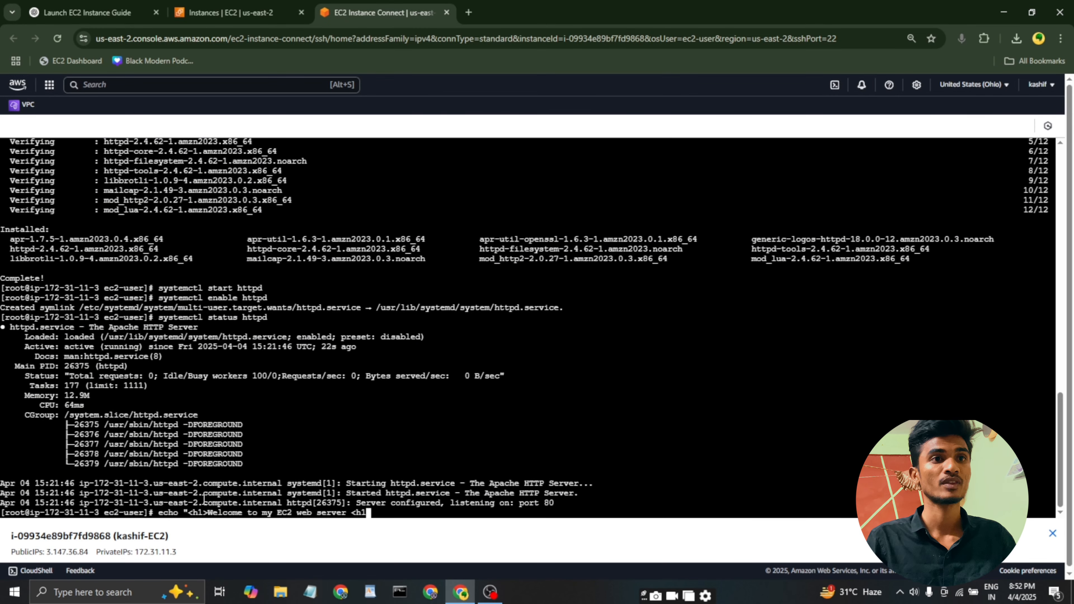
{"action": "type", "text": "\" | "}
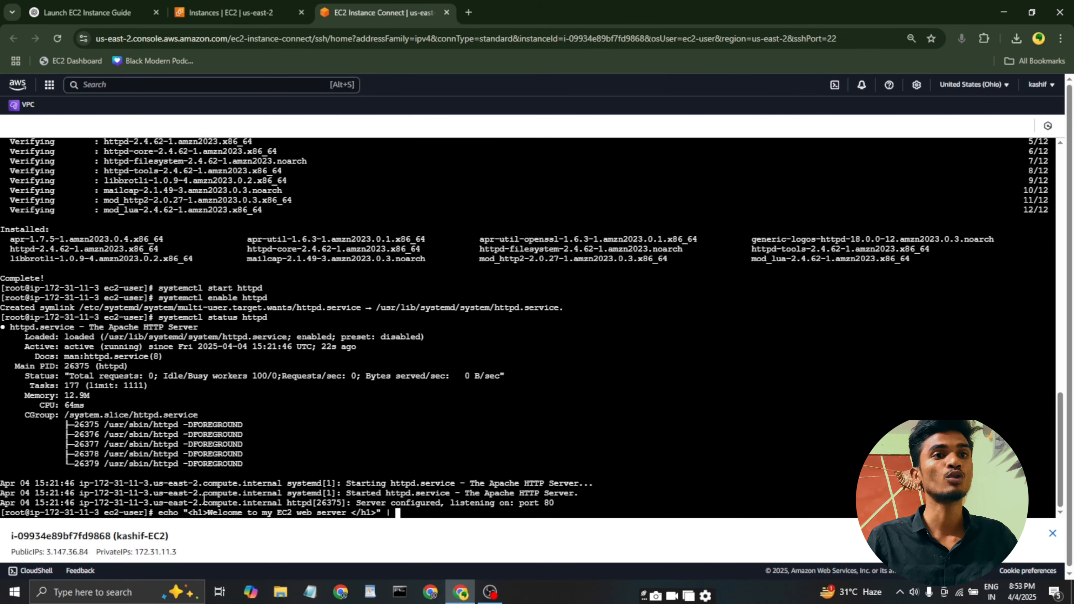
{"action": "type", "text": "sudo tee "}
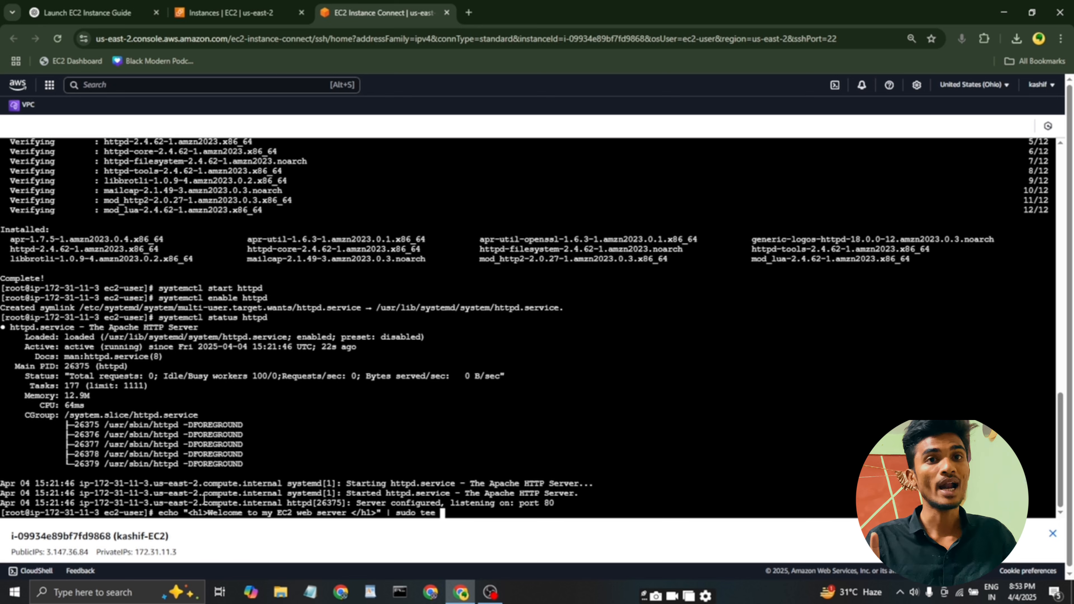
{"action": "type", "text": "/var/www/"}
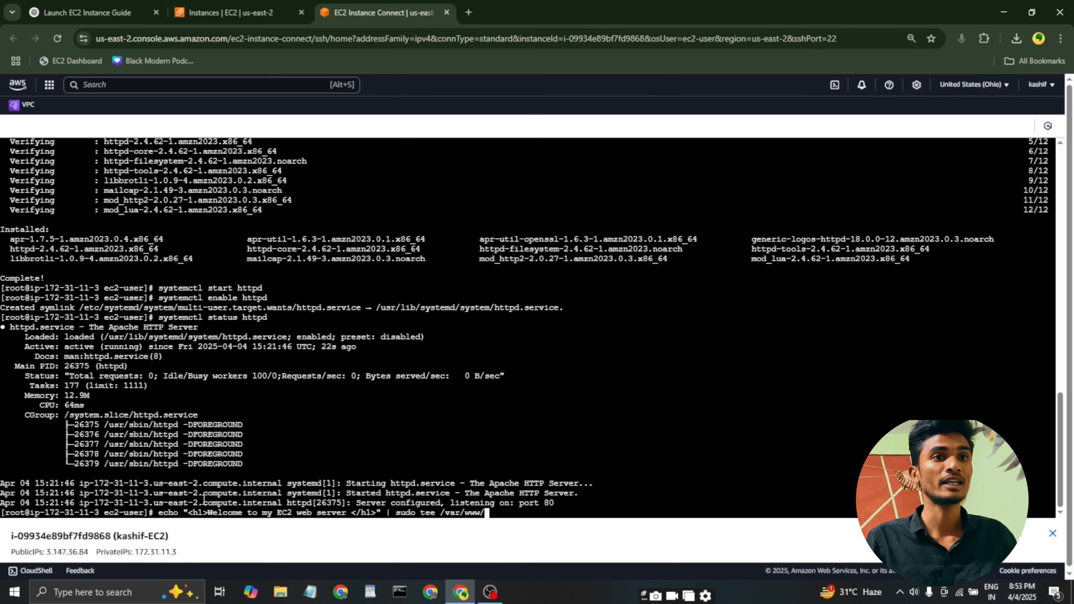
{"action": "type", "text": "html/index.html"}
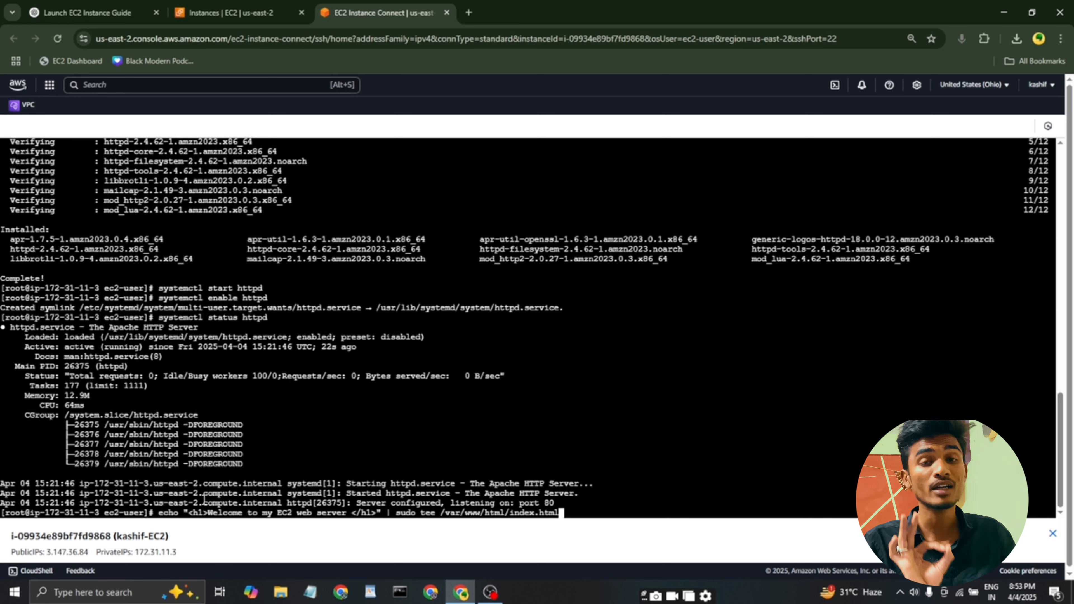
{"action": "key", "text": "Return"}
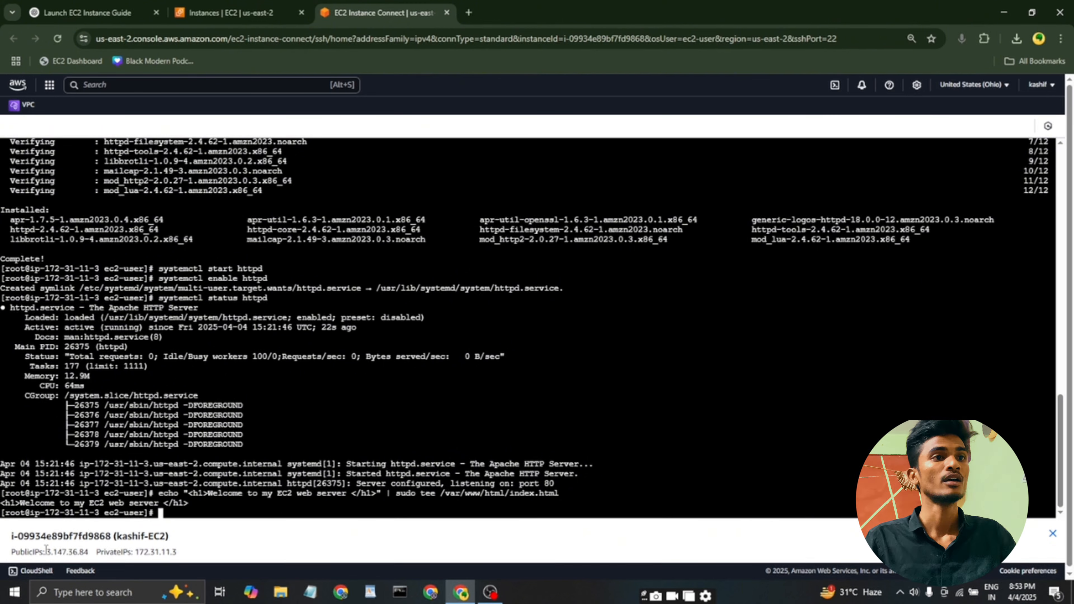
{"action": "left_click_drag", "start_coordinate": [46, 550], "coordinate": [92, 550]}
{"action": "key", "text": "ctrl+c"}
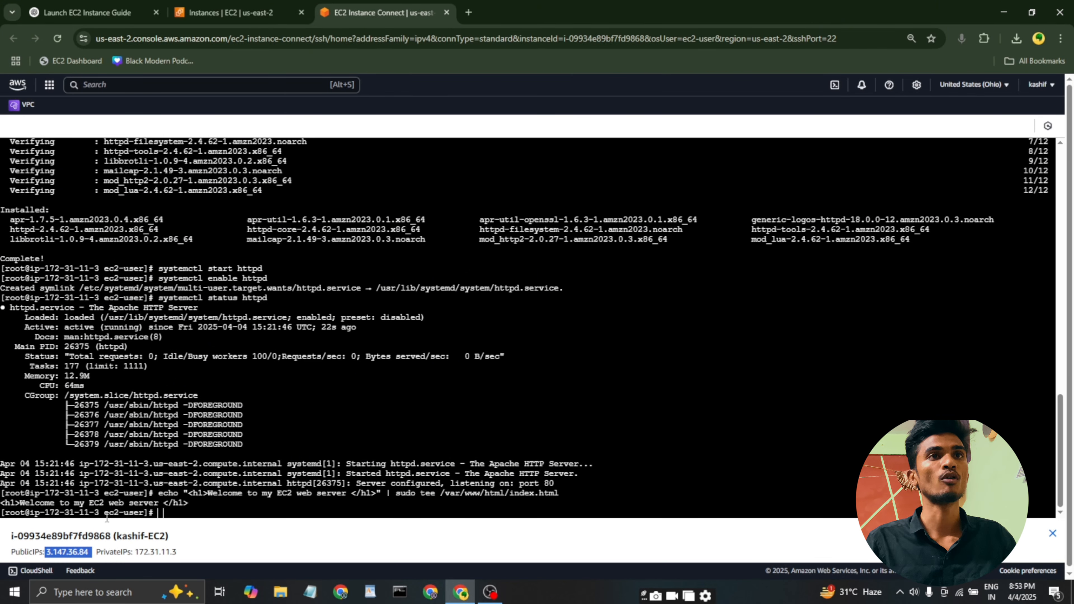
{"action": "left_click", "coordinate": [469, 12]}
{"action": "left_click", "coordinate": [463, 38]}
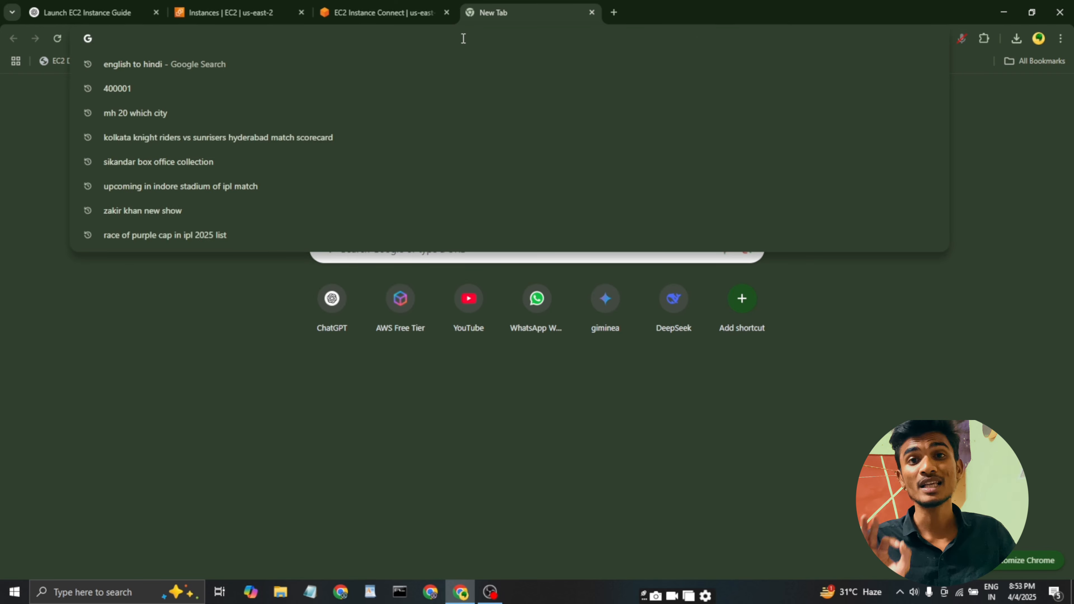
{"action": "type", "text": "http://"}
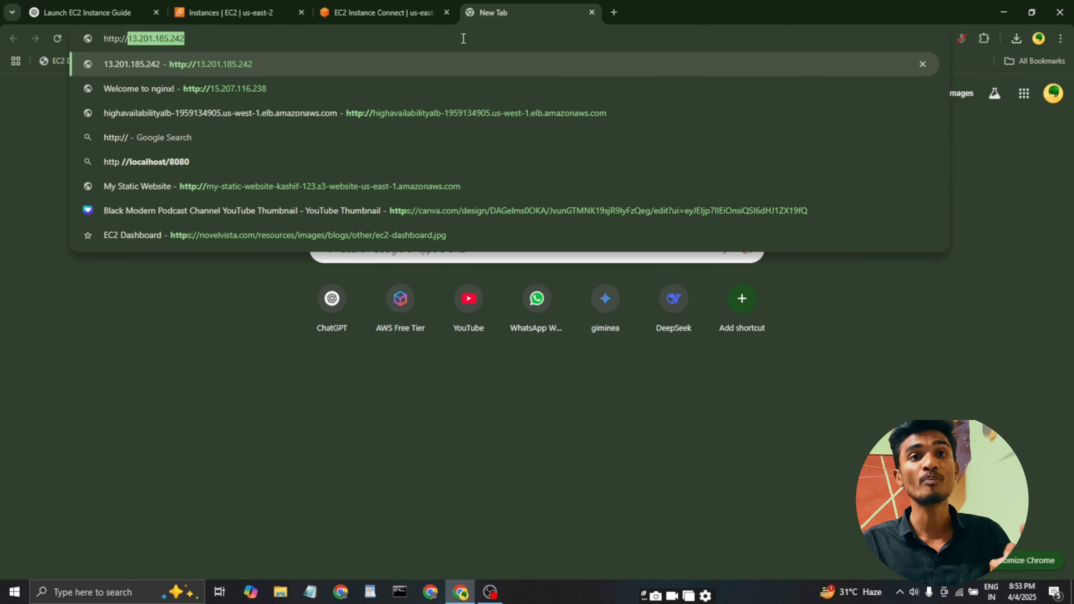
{"action": "key", "text": "ctrl+v"}
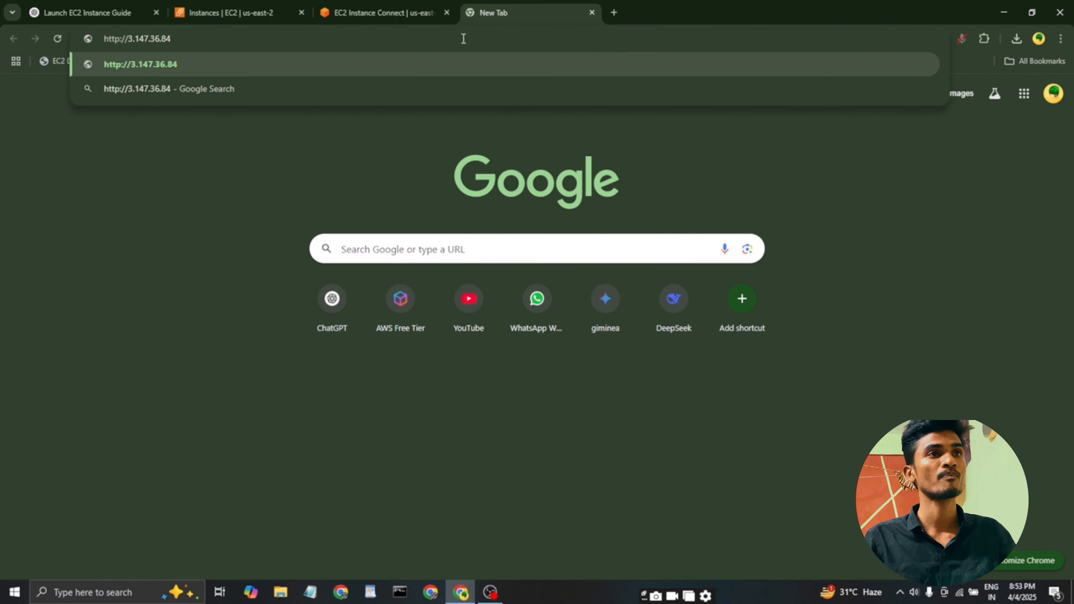
{"action": "key", "text": "Return"}
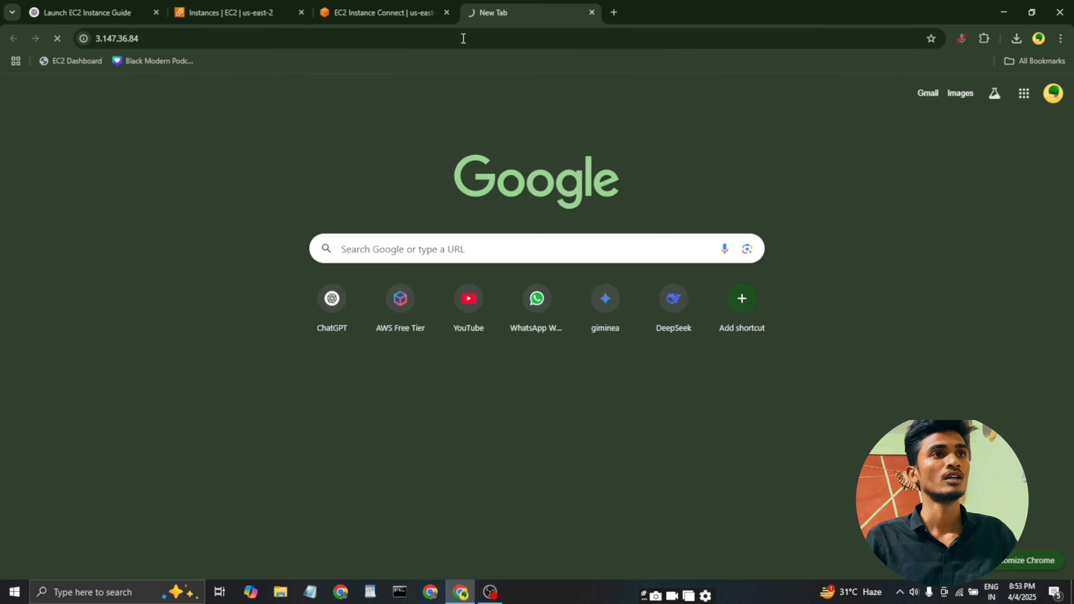
{"action": "left_click_drag", "start_coordinate": [4, 91], "coordinate": [296, 95]}
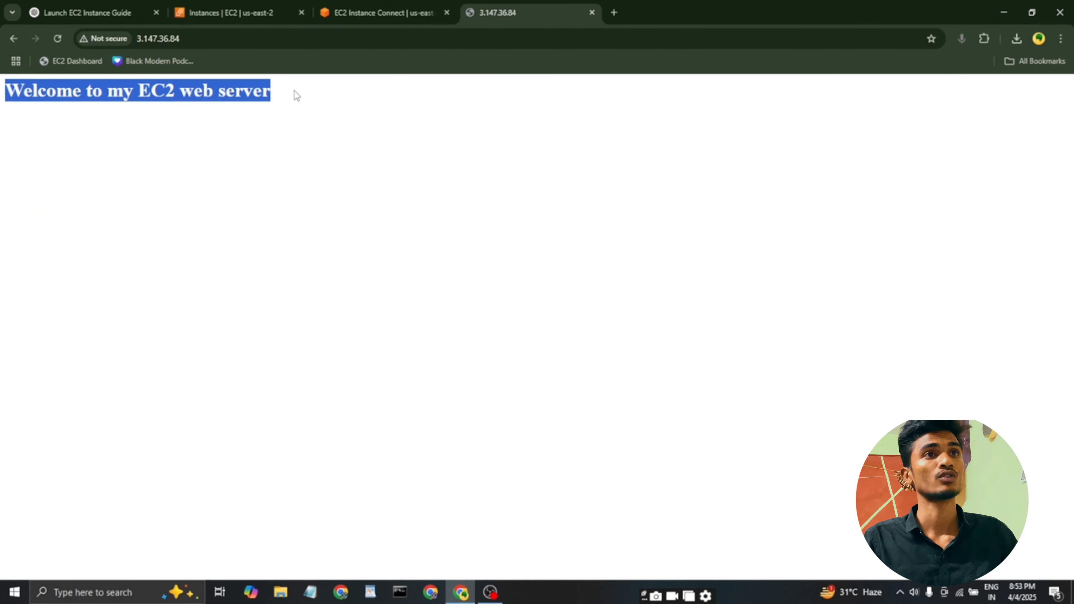
{"action": "left_click_drag", "start_coordinate": [6, 91], "coordinate": [272, 97]}
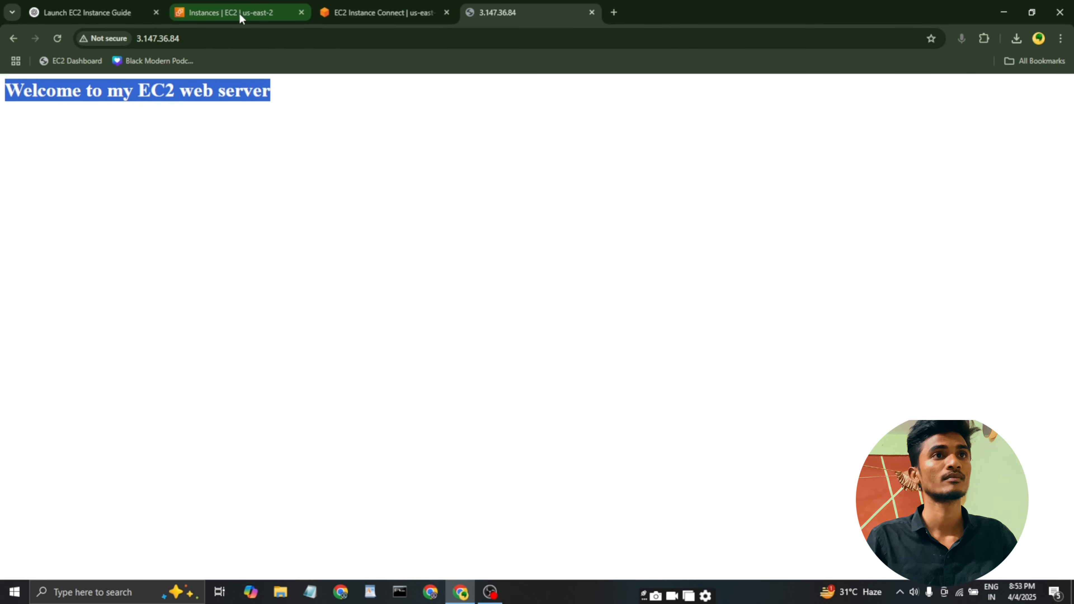
Allocate a new Elastic IP address from Amazon's pool of IPv4 addresses in the EC2 console.
{"action": "left_click", "coordinate": [239, 15]}
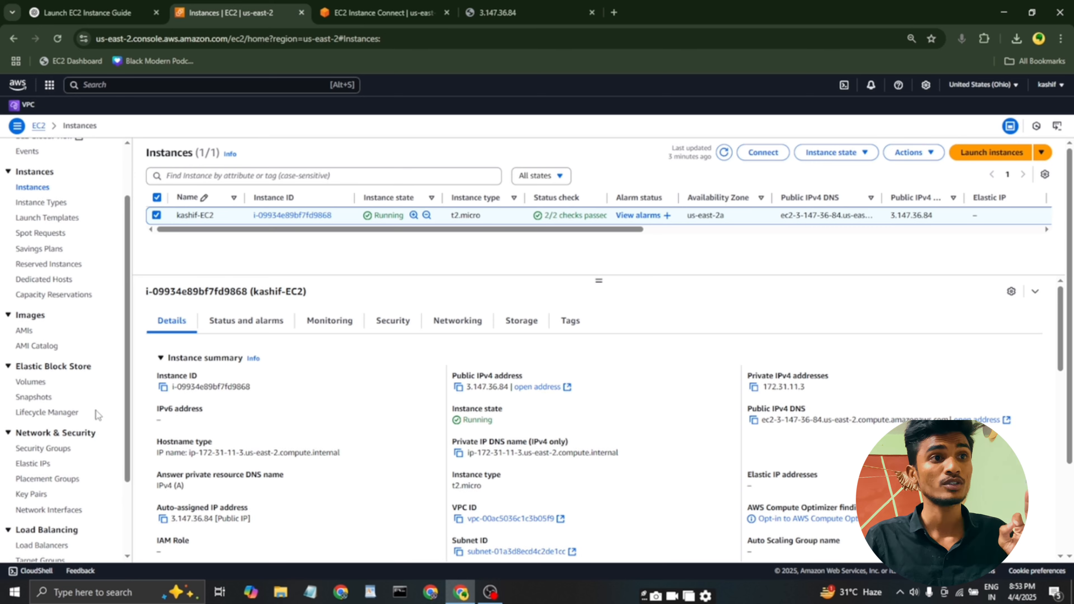
{"action": "scroll", "coordinate": [95, 410], "scroll_direction": "down", "scroll_amount": 3}
{"action": "left_click", "coordinate": [30, 349]}
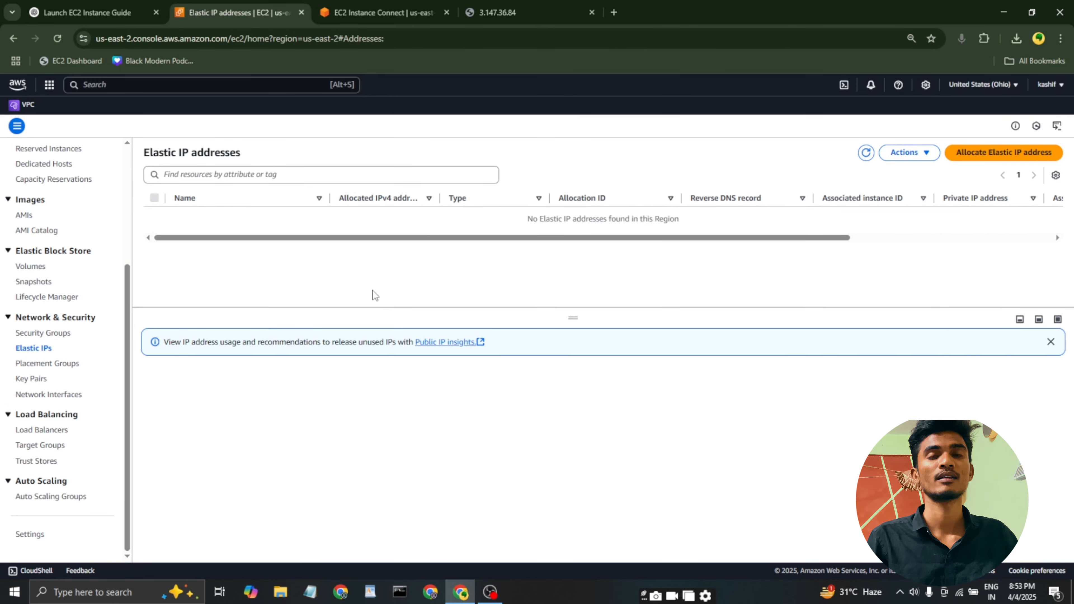
{"action": "left_click", "coordinate": [1004, 153]}
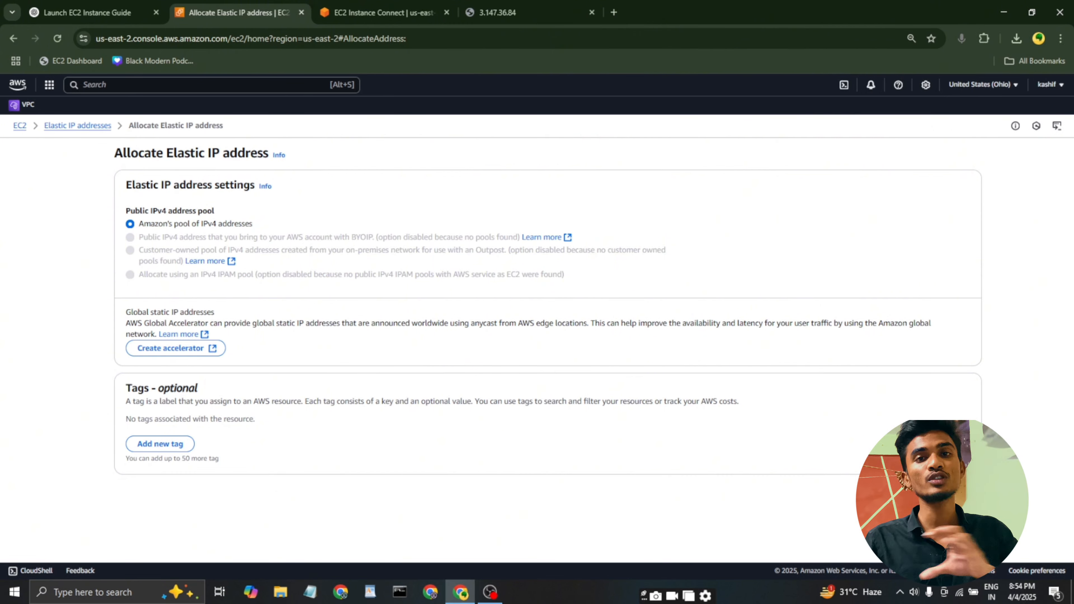
{"action": "left_click", "coordinate": [958, 491]}
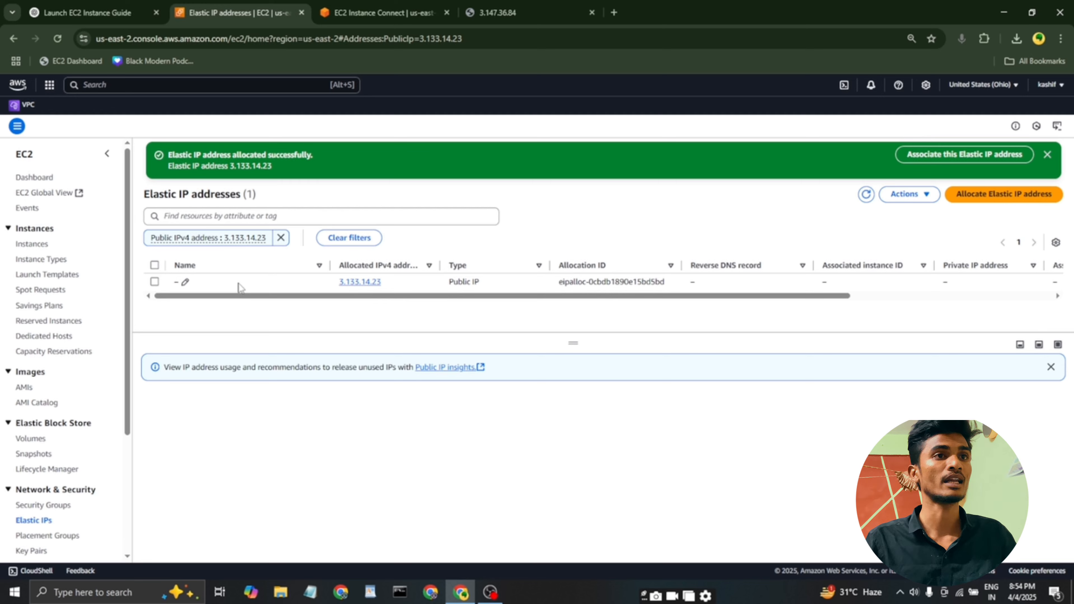
Name the new Elastic IP address with the owner's first name followed by "-ip".
{"action": "left_click", "coordinate": [185, 281]}
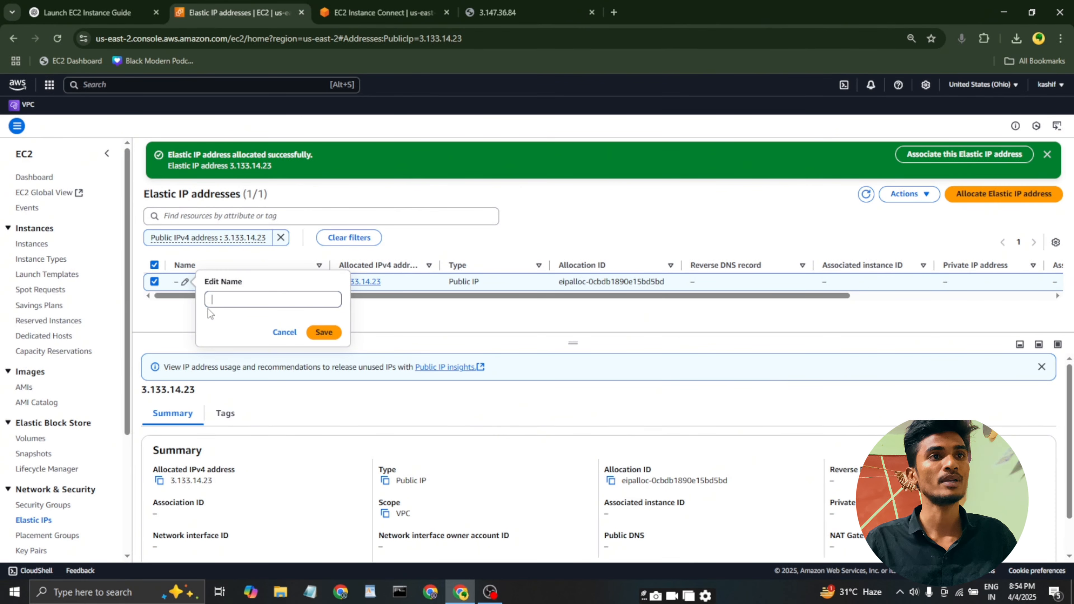
{"action": "type", "text": "kashif-ip"}
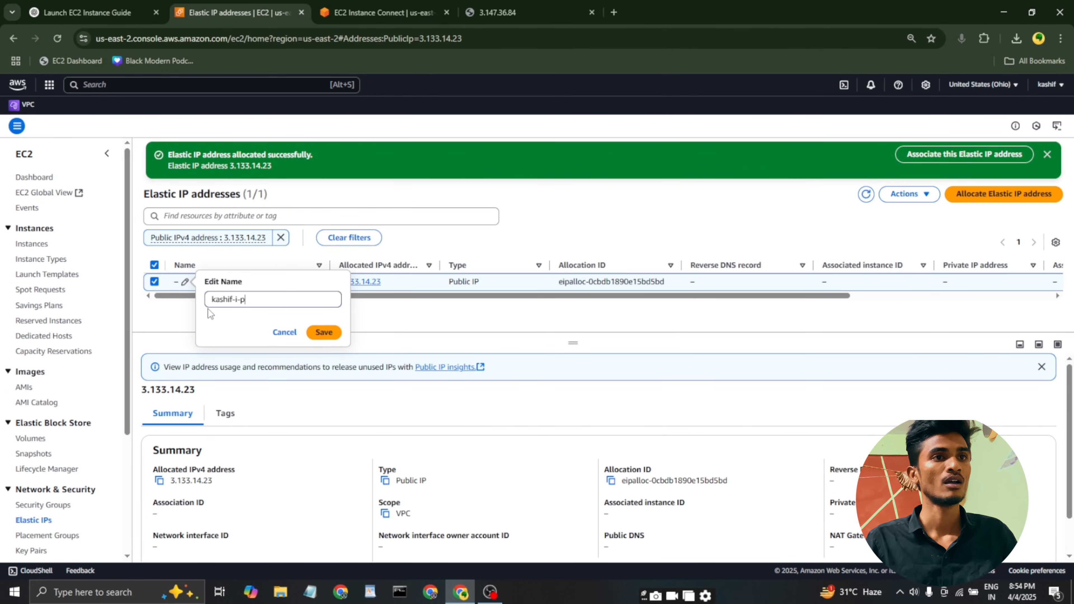
{"action": "key", "text": "Return"}
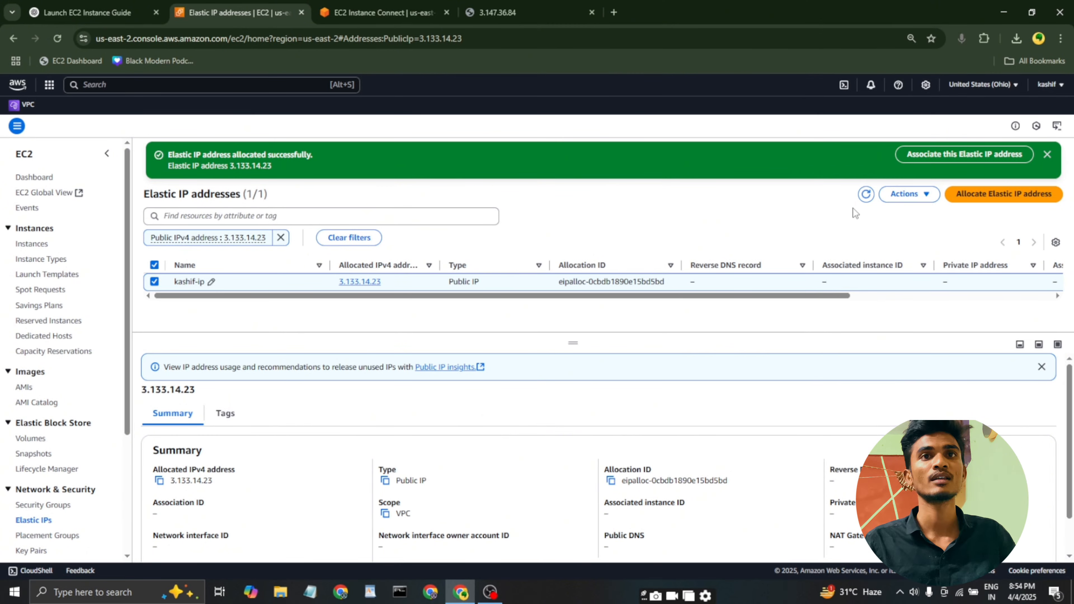
Associate the Elastic IP address with instance i-09934e89bf7fd9868 and private IP 172.31.11.3, allowing reassociation.
{"action": "left_click", "coordinate": [908, 193]}
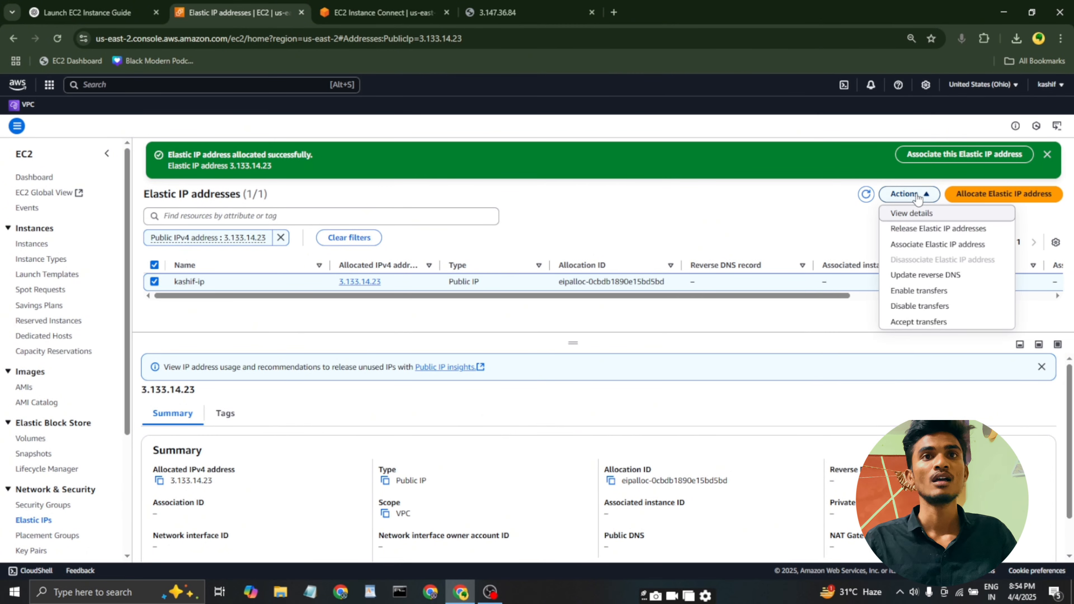
{"action": "left_click", "coordinate": [913, 248]}
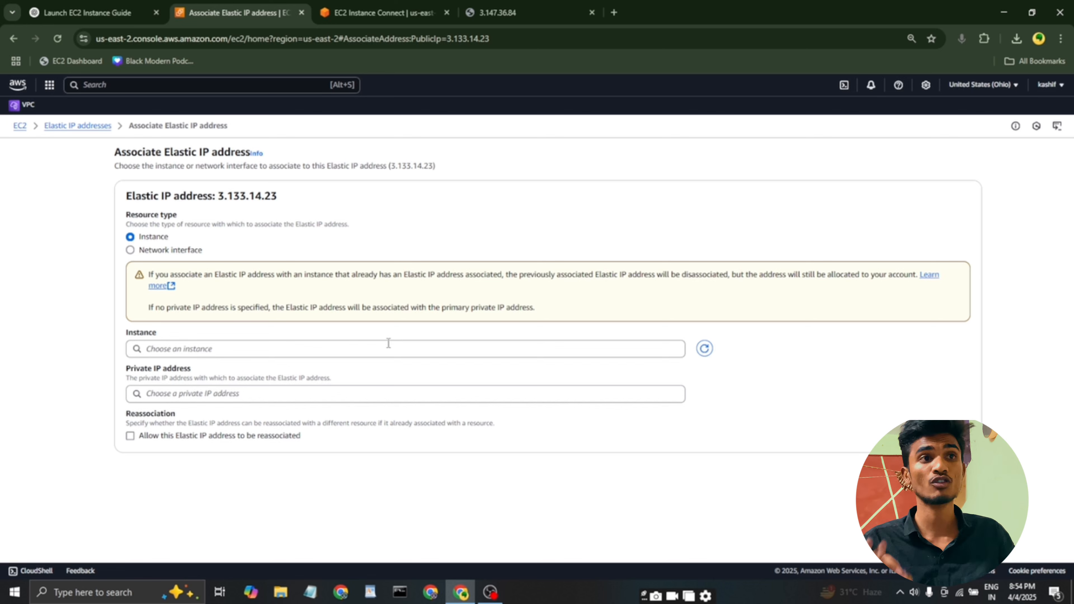
{"action": "left_click", "coordinate": [343, 349]}
{"action": "left_click", "coordinate": [227, 368]}
{"action": "left_click", "coordinate": [253, 393]}
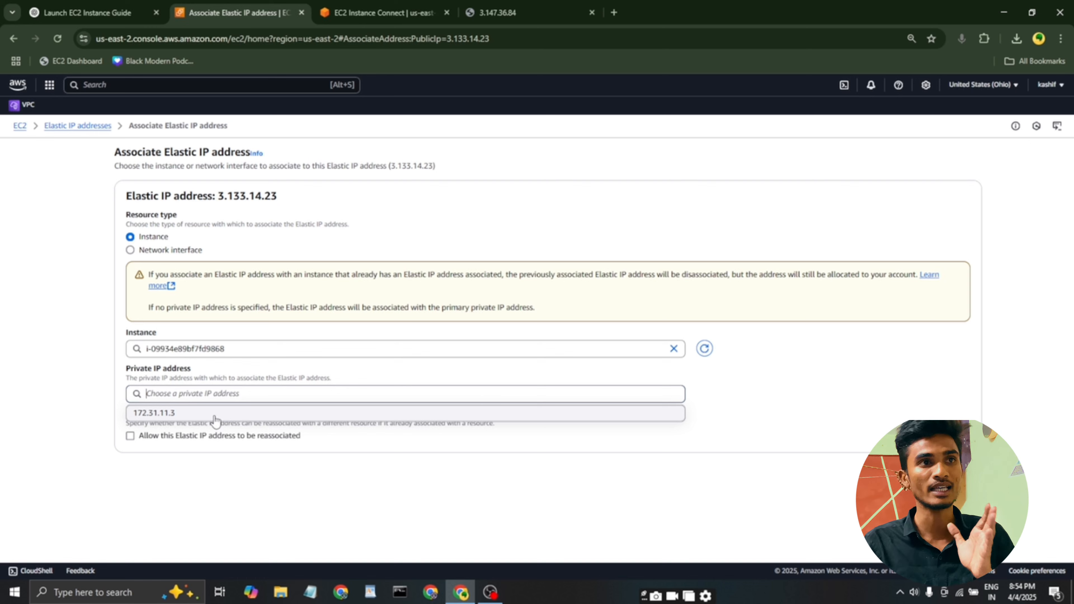
{"action": "left_click", "coordinate": [214, 417]}
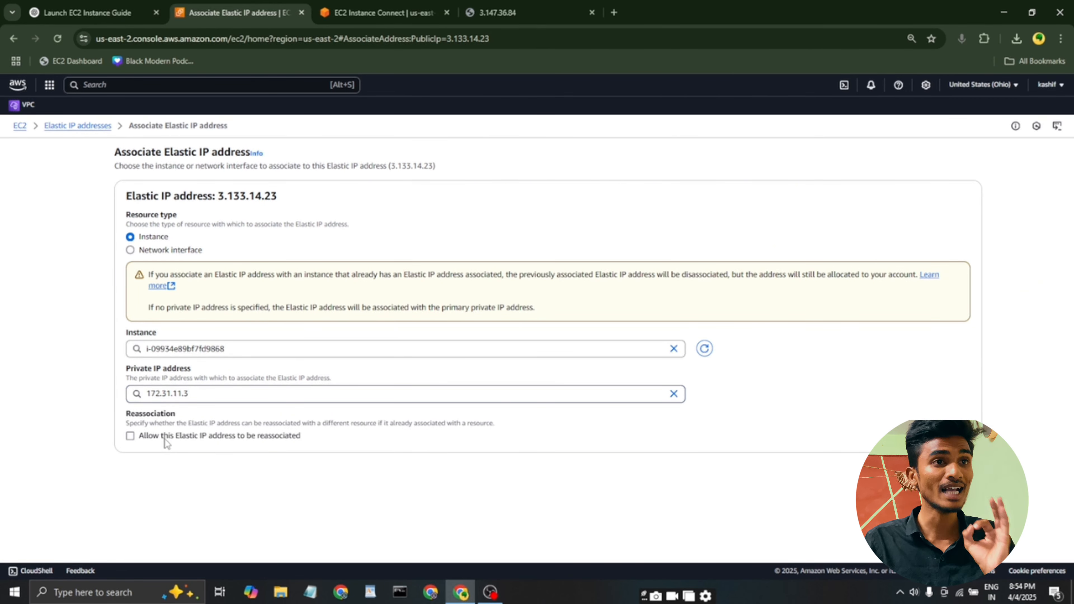
{"action": "left_click", "coordinate": [165, 439]}
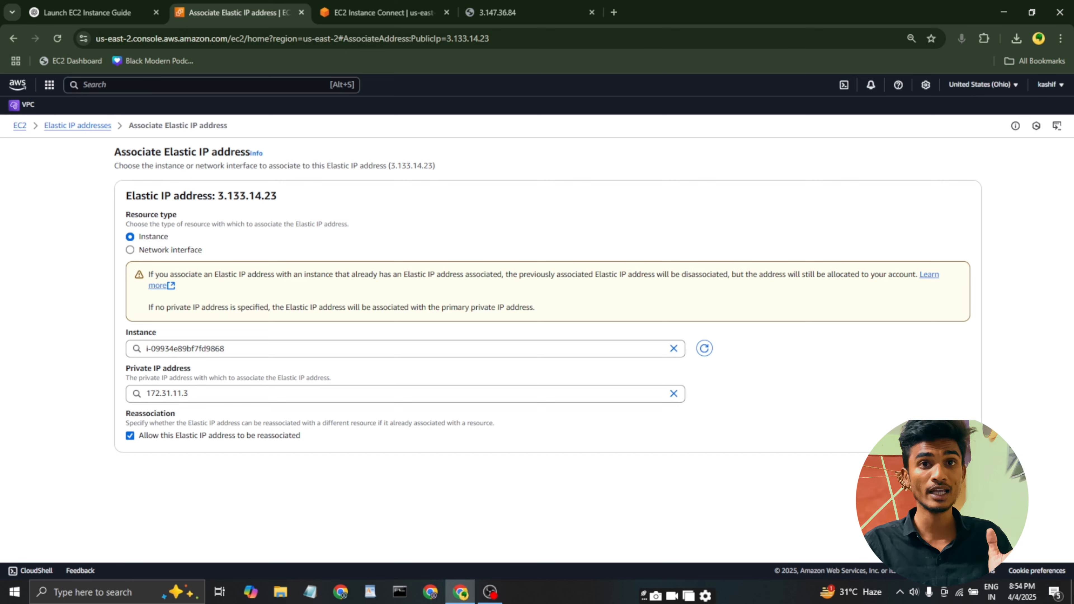
{"action": "left_click", "coordinate": [954, 469]}
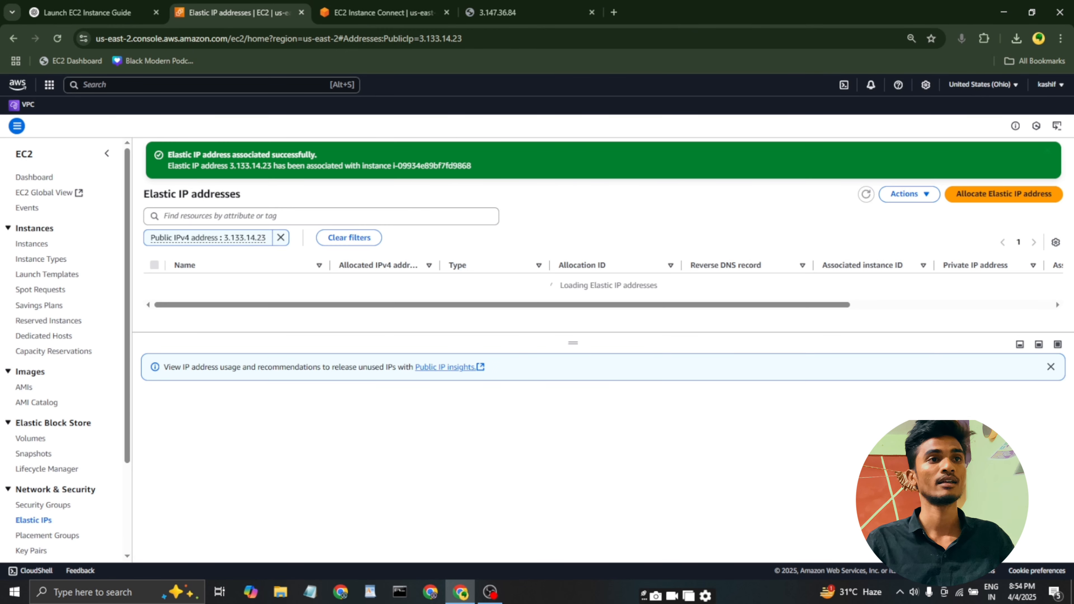
Select the associated Elastic IP address and examine its allocated IPv4 address in the summary.
{"action": "left_click", "coordinate": [155, 281]}
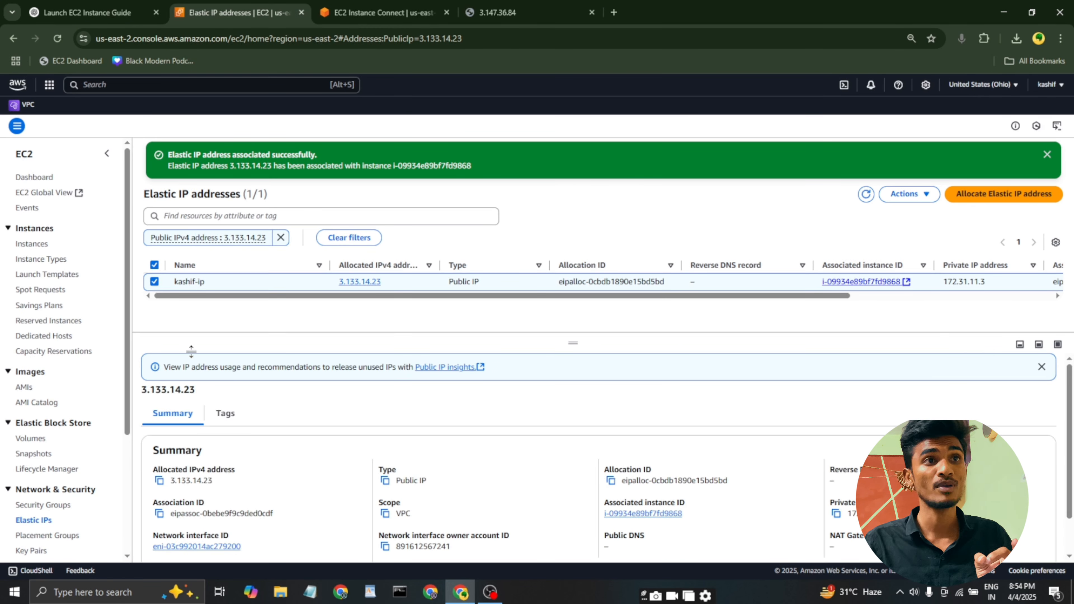
{"action": "scroll", "coordinate": [165, 447], "scroll_direction": "down", "scroll_amount": 1}
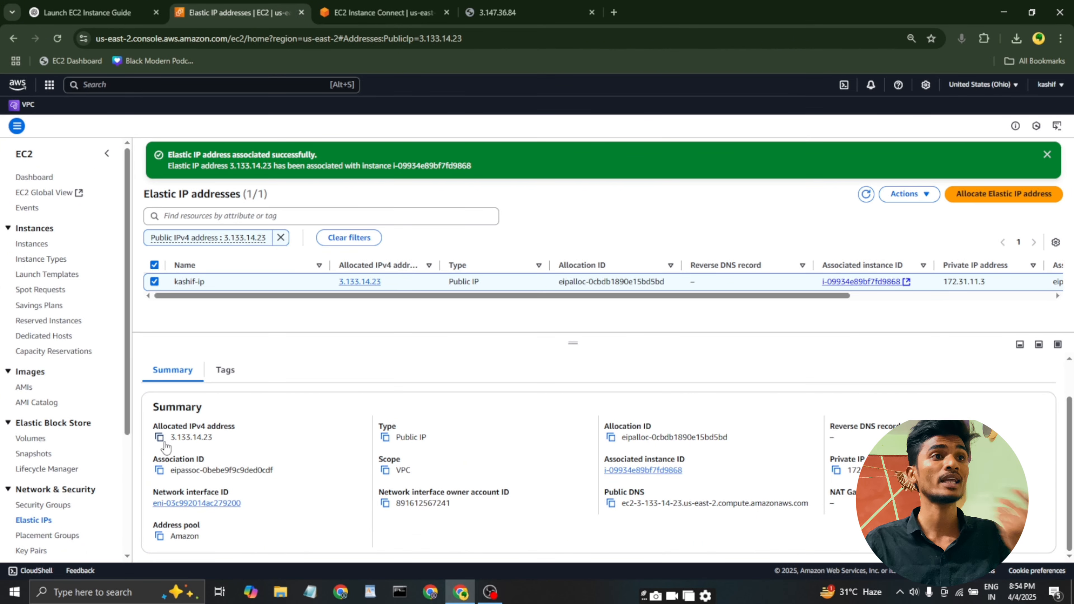
{"action": "left_click_drag", "start_coordinate": [169, 437], "coordinate": [228, 440]}
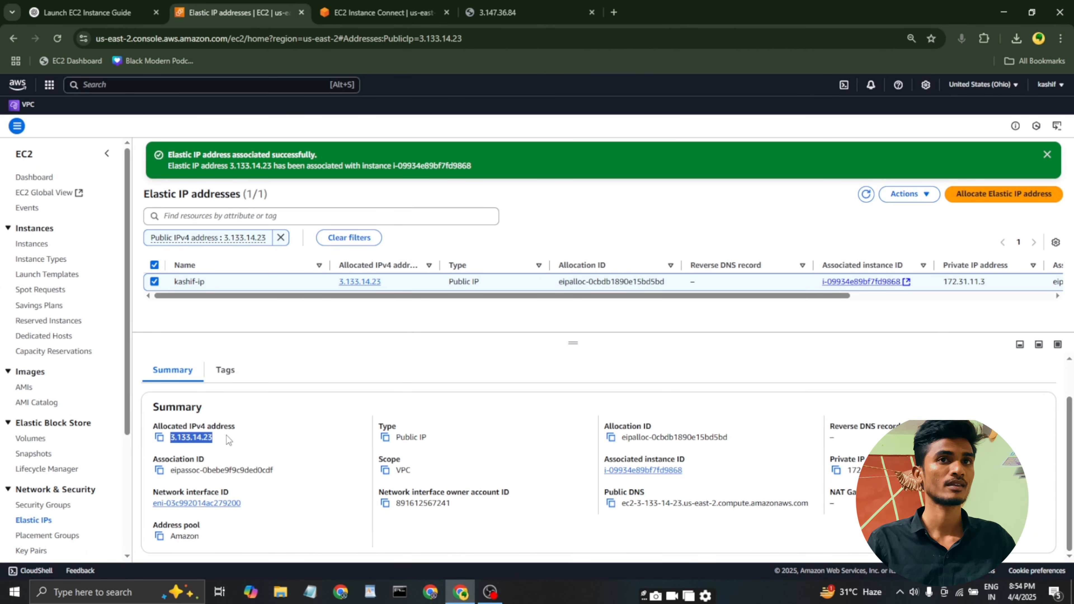
Return to the EC2 instances list, refresh it and check the instance's public IPv4 address.
{"action": "left_click", "coordinate": [36, 245]}
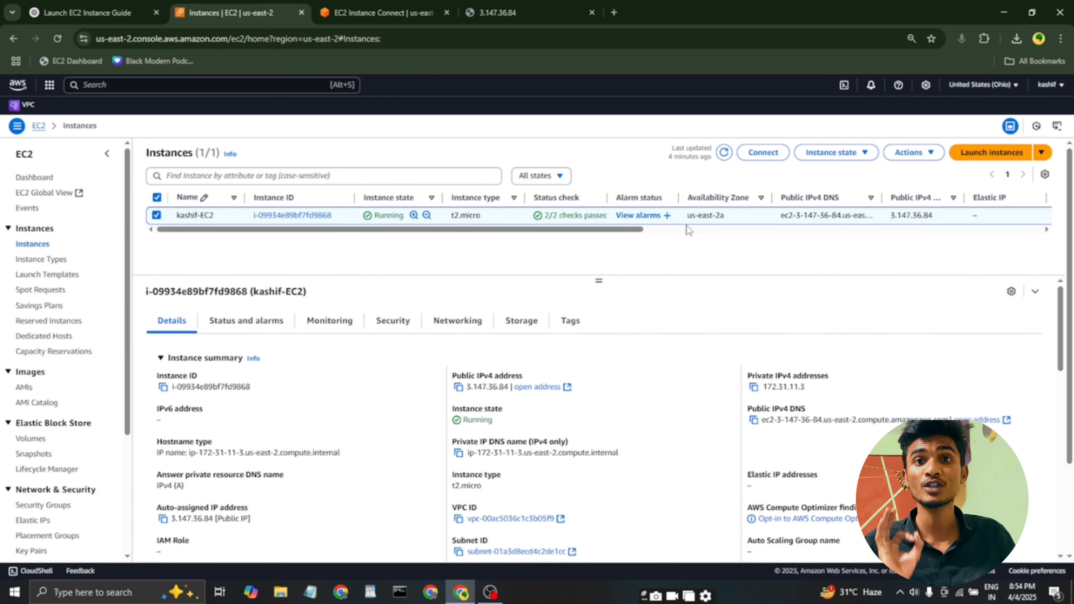
{"action": "left_click", "coordinate": [724, 159]}
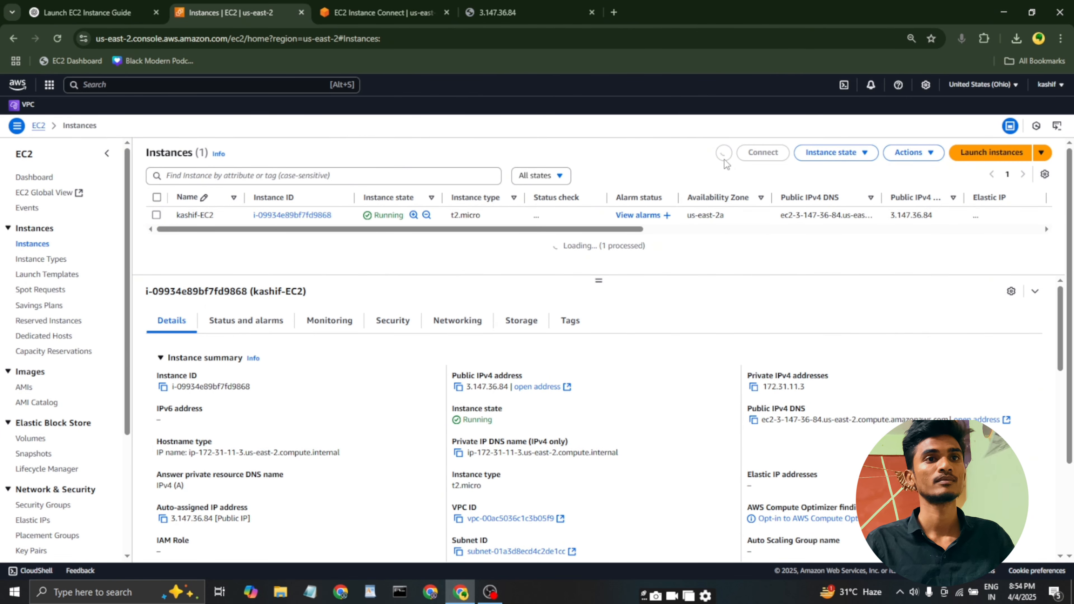
{"action": "double_click", "coordinate": [466, 389]}
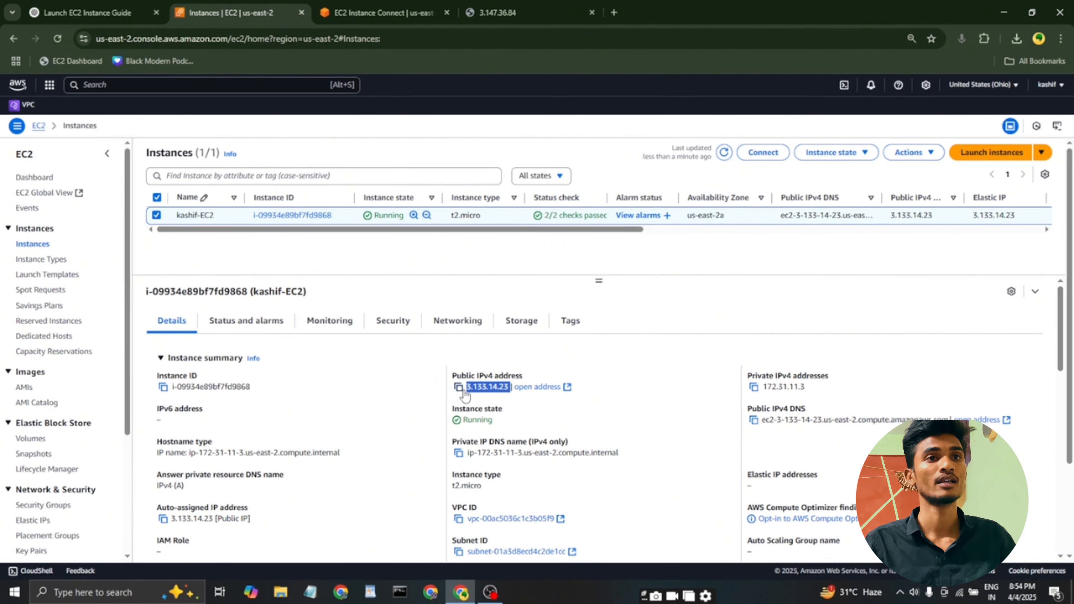
{"action": "left_click", "coordinate": [459, 387]}
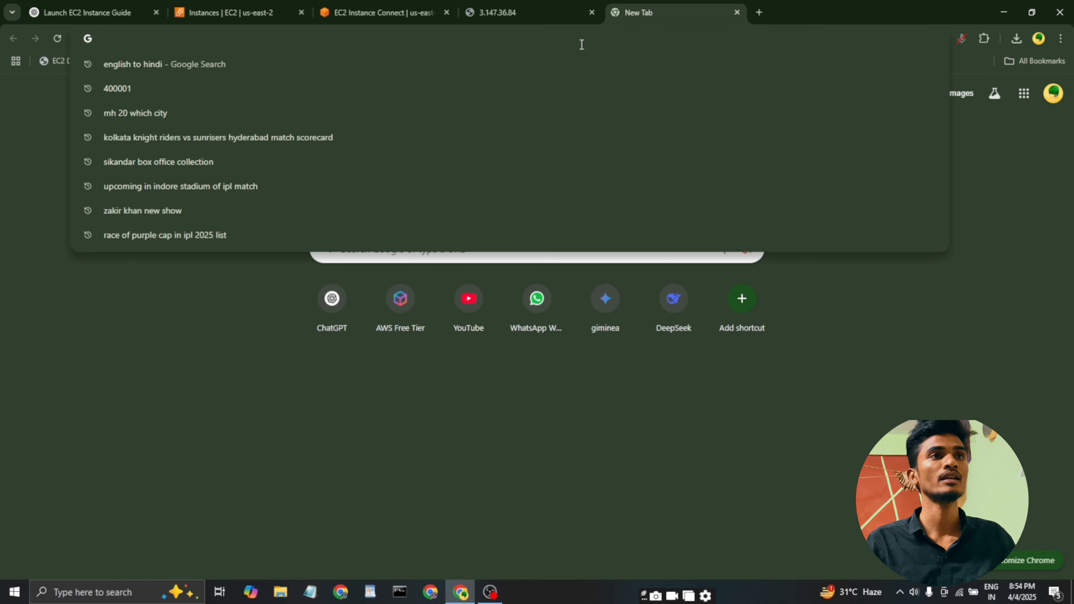
{"action": "type", "text": "http://3.133.14.23"}
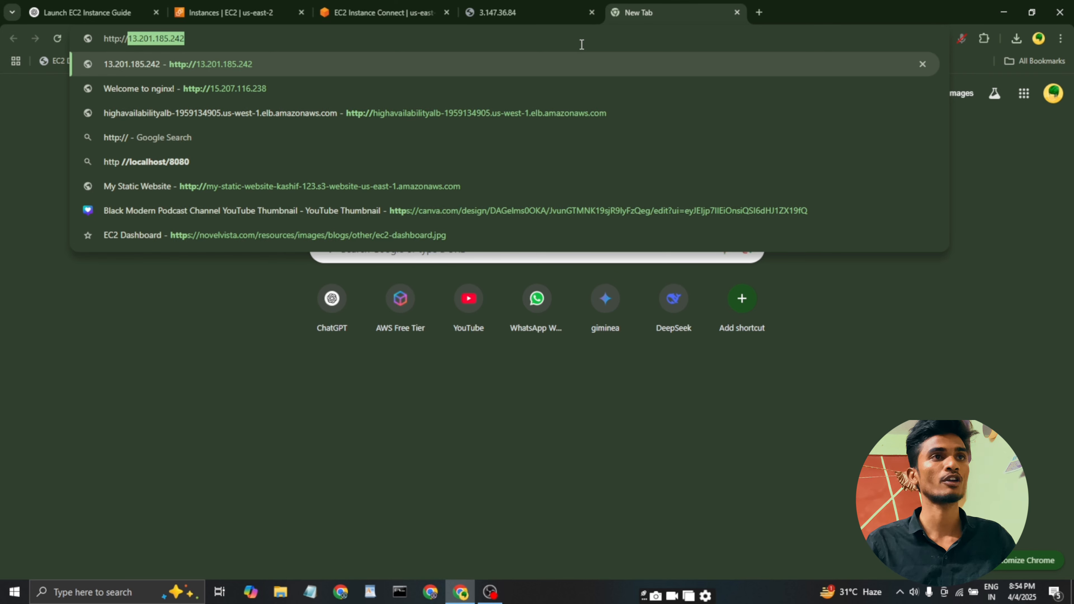
{"action": "key", "text": "Return"}
{"action": "left_click_drag", "start_coordinate": [2, 90], "coordinate": [288, 93]}
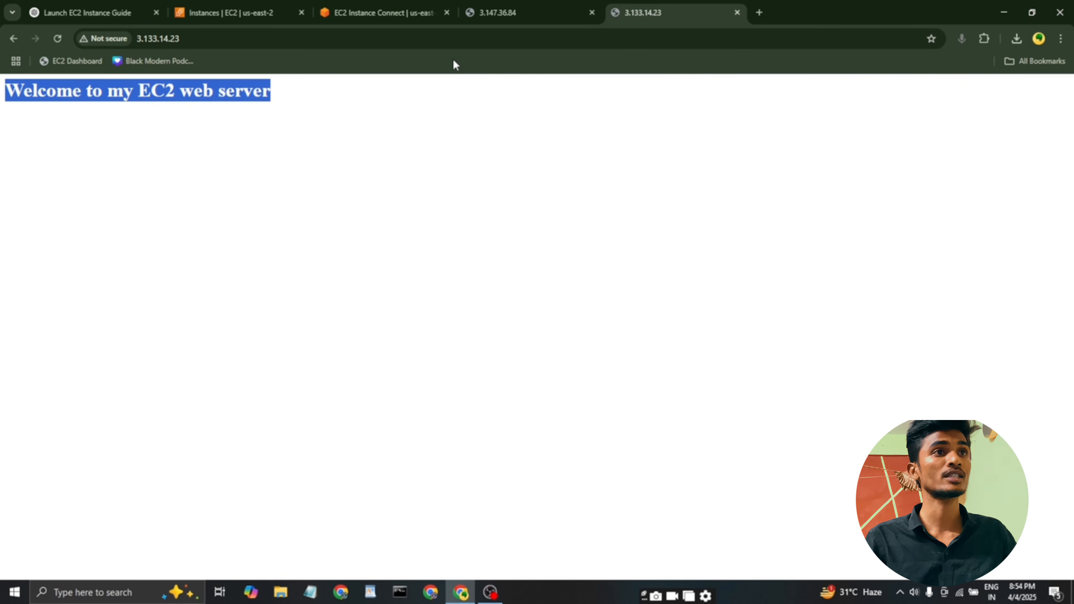
Return to the browser page for the old public IP 3.147.36.84, reload it and examine the response.
{"action": "left_click", "coordinate": [493, 17]}
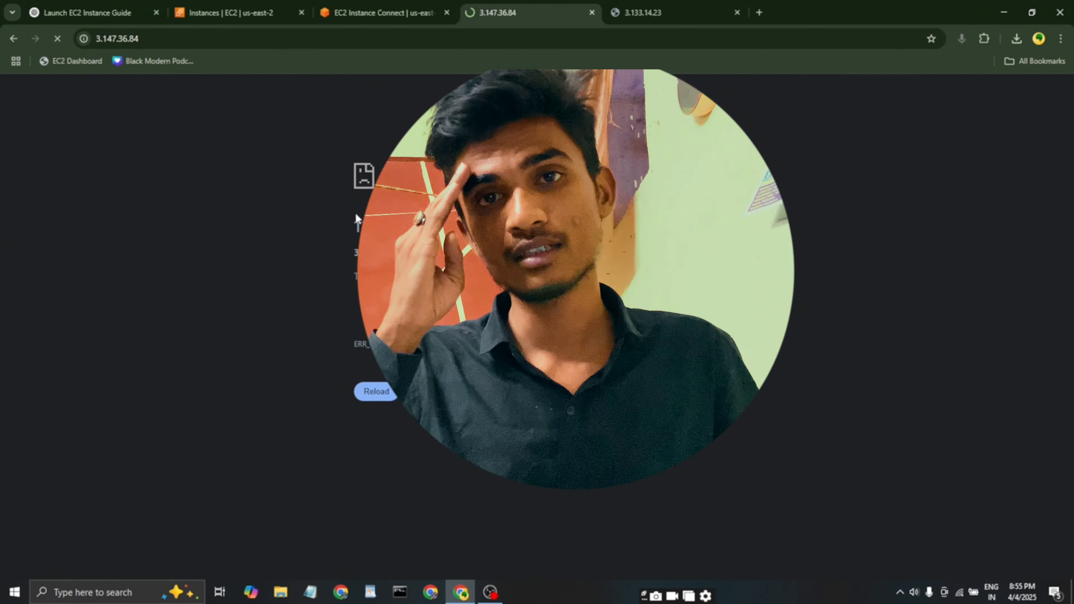
{"action": "left_click_drag", "start_coordinate": [356, 214], "coordinate": [523, 254]}
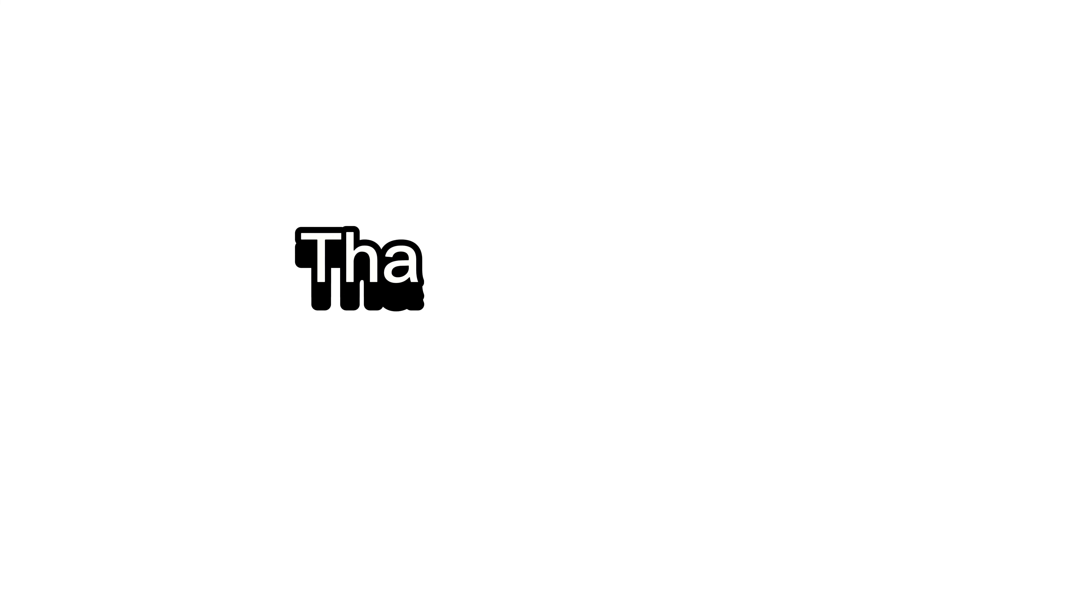